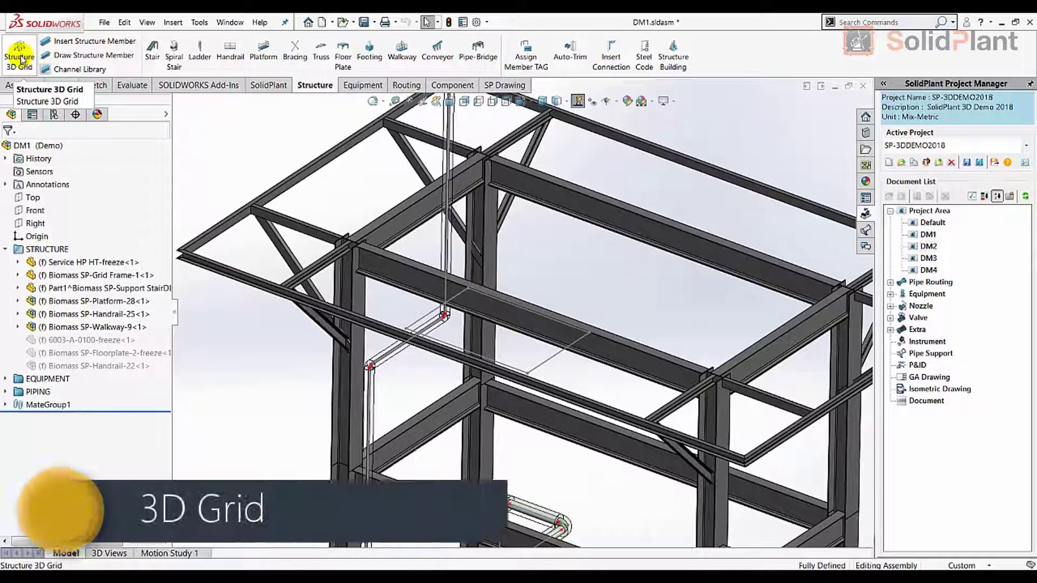
Create a 3D structure grid with 1000 mm X, Y and Z offsets, starting at the origin.
left_click(20, 58)
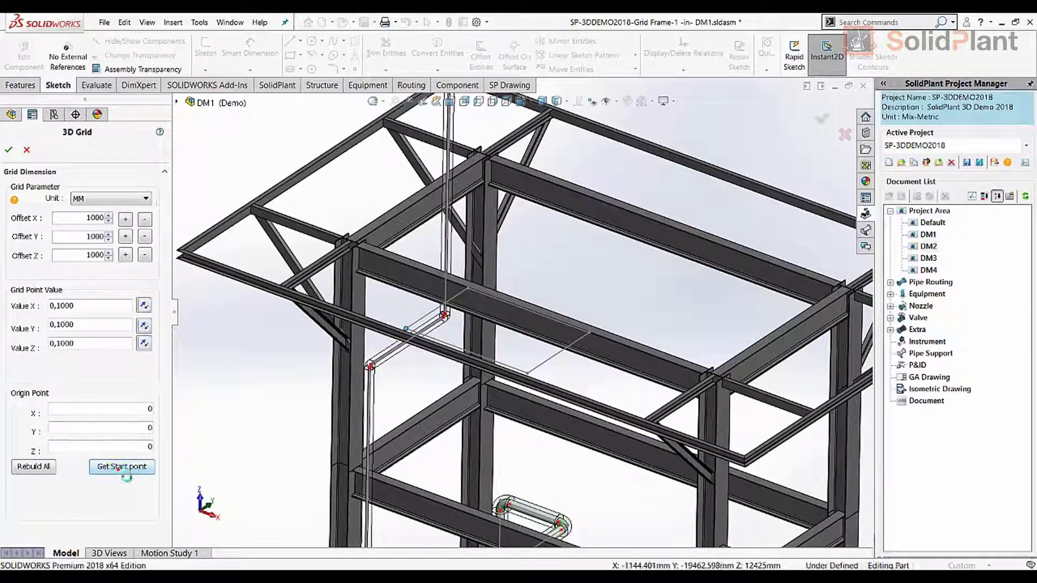
left_click(123, 468)
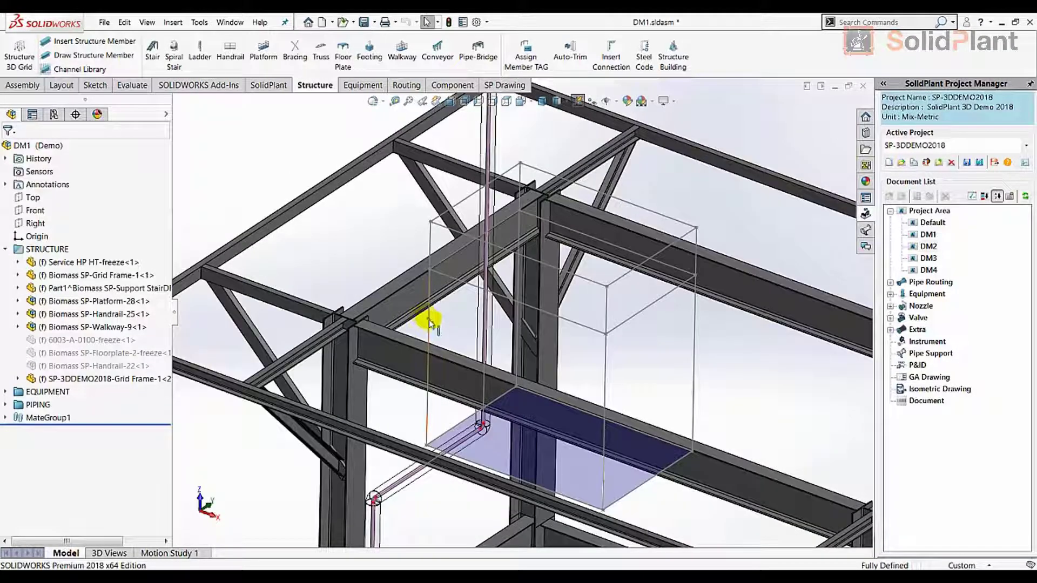
Add JIS H Section 100 x 100 x 17 steel members along the grid frame lines.
left_click(430, 322)
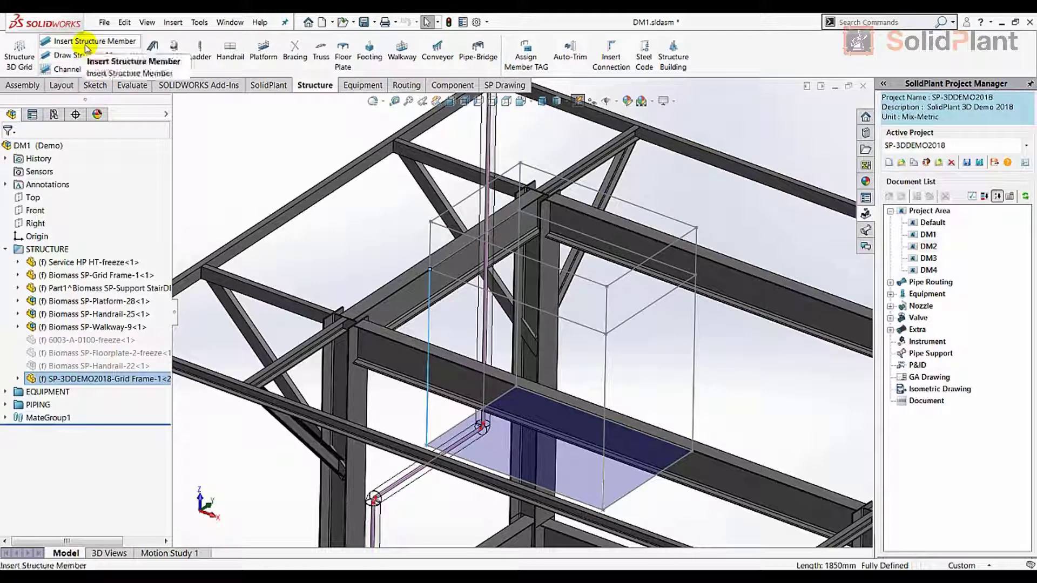
left_click(85, 41)
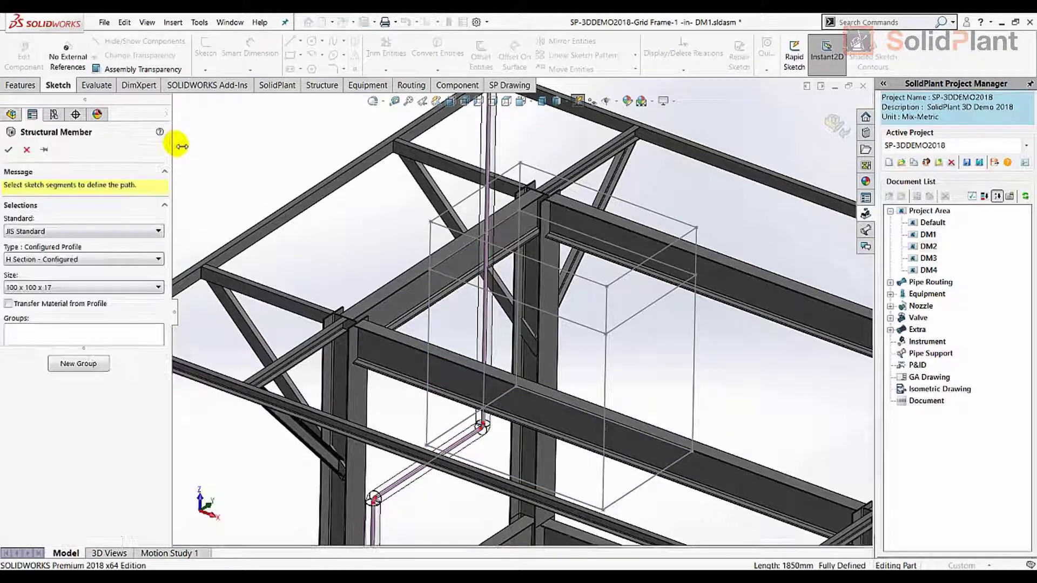
left_click(156, 232)
left_click(96, 307)
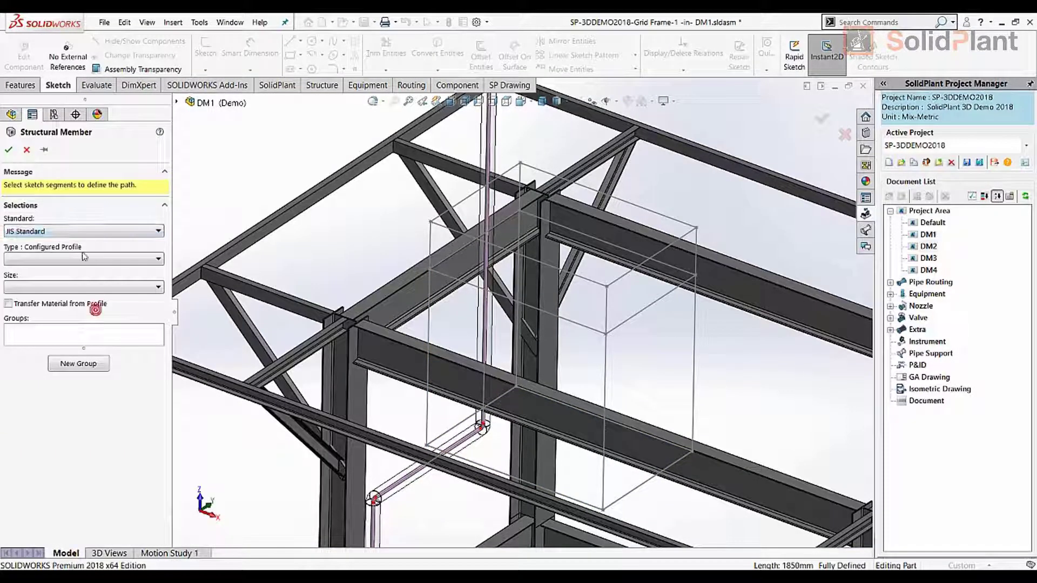
left_click(82, 259)
left_click(82, 281)
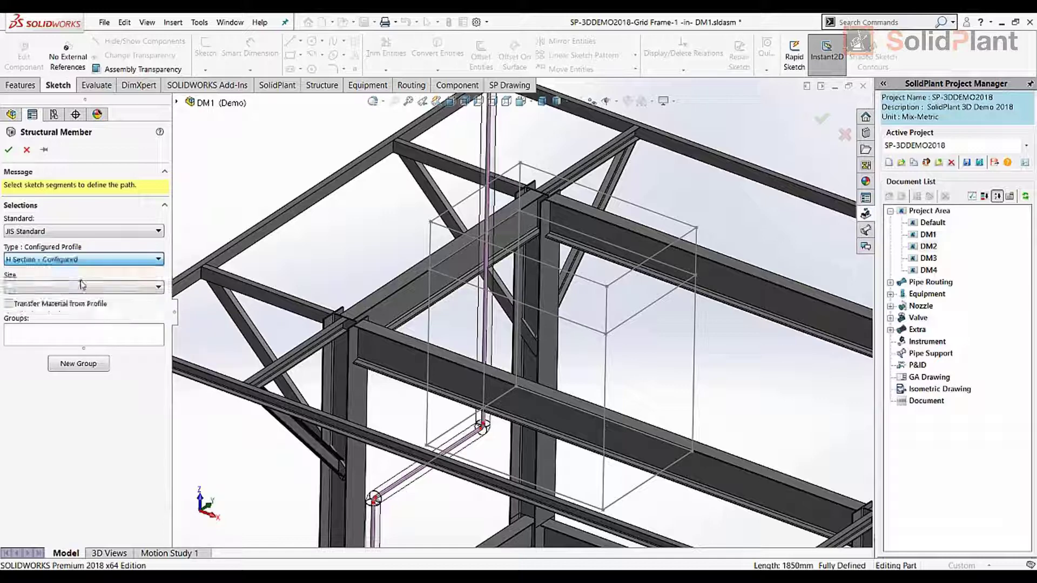
left_click(81, 284)
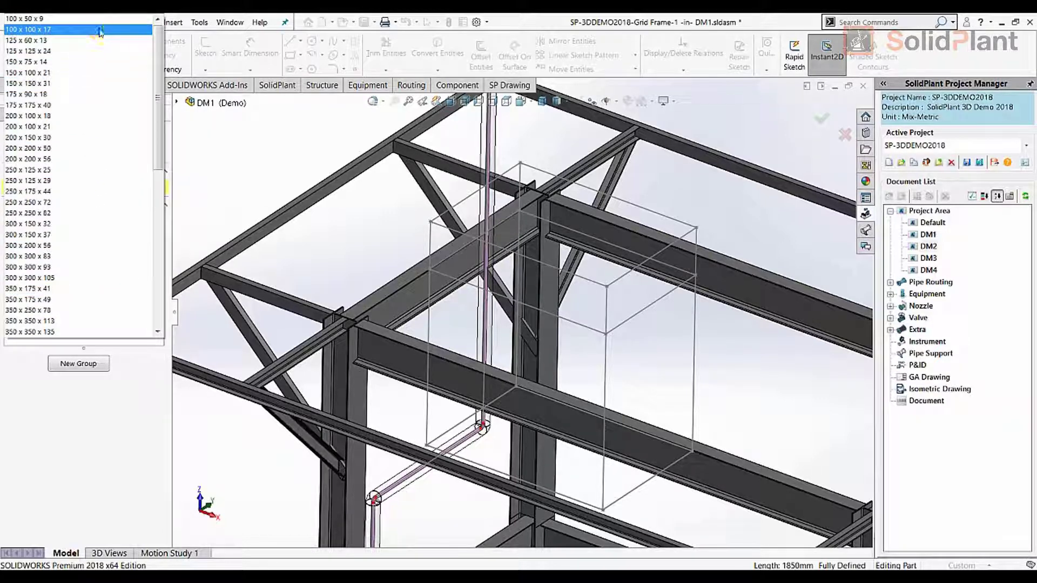
left_click(99, 29)
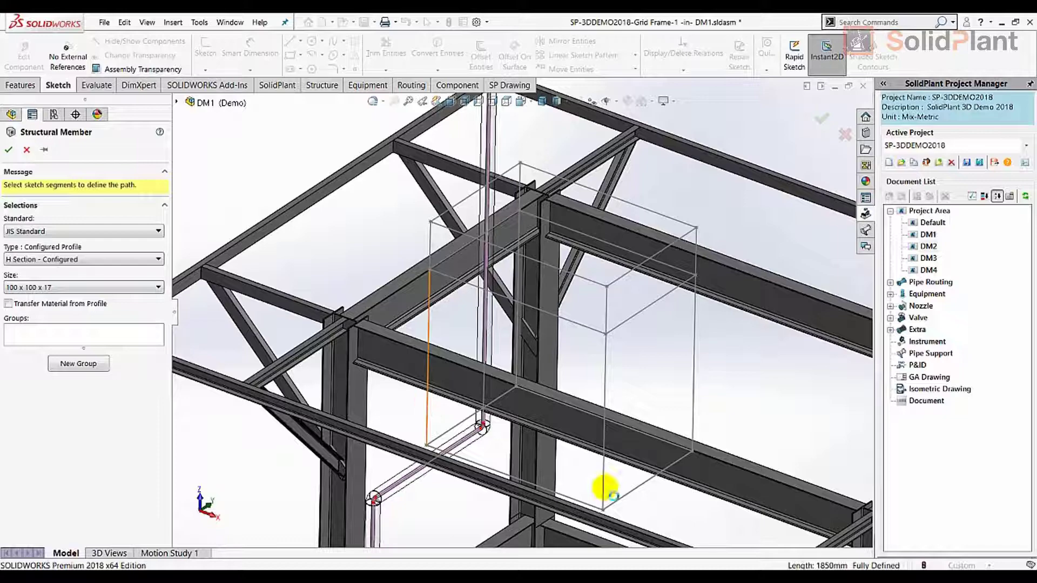
left_click(605, 488)
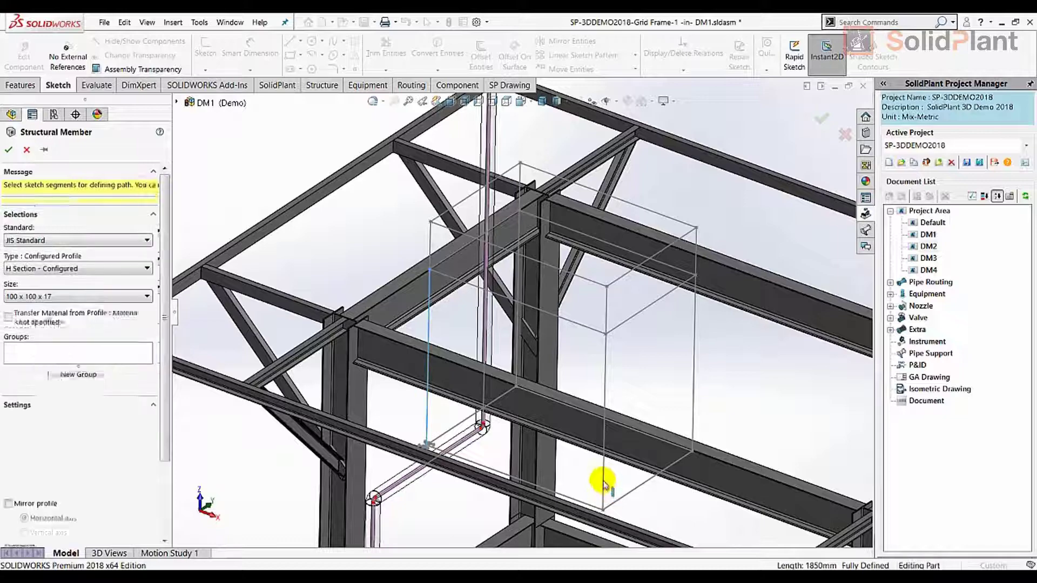
left_click(701, 382)
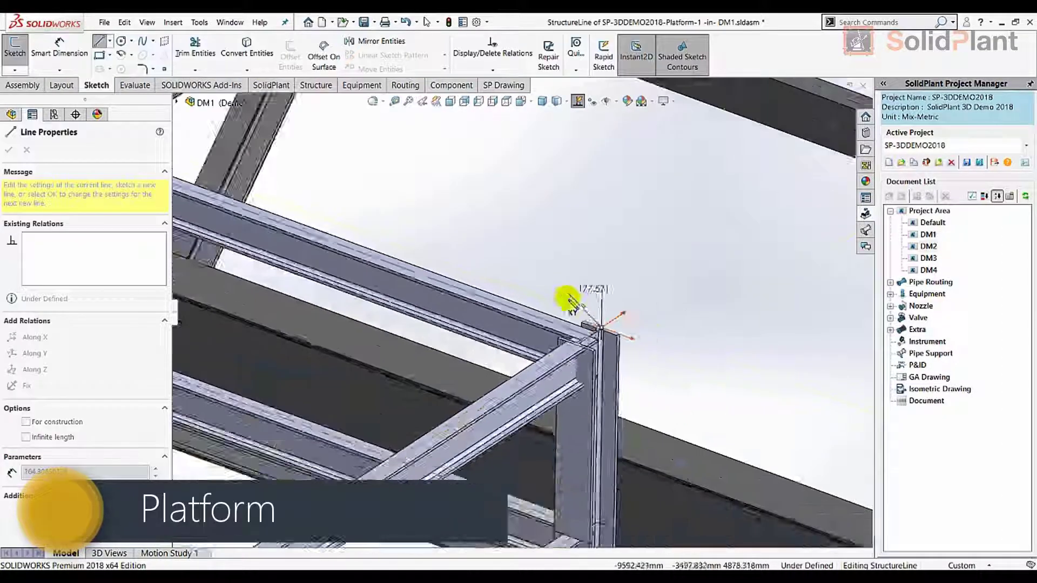
Sketch the platform edge across the frame top and size the handrailed platform 2000 by 900 mm.
middle_click_drag(569, 298, 405, 248)
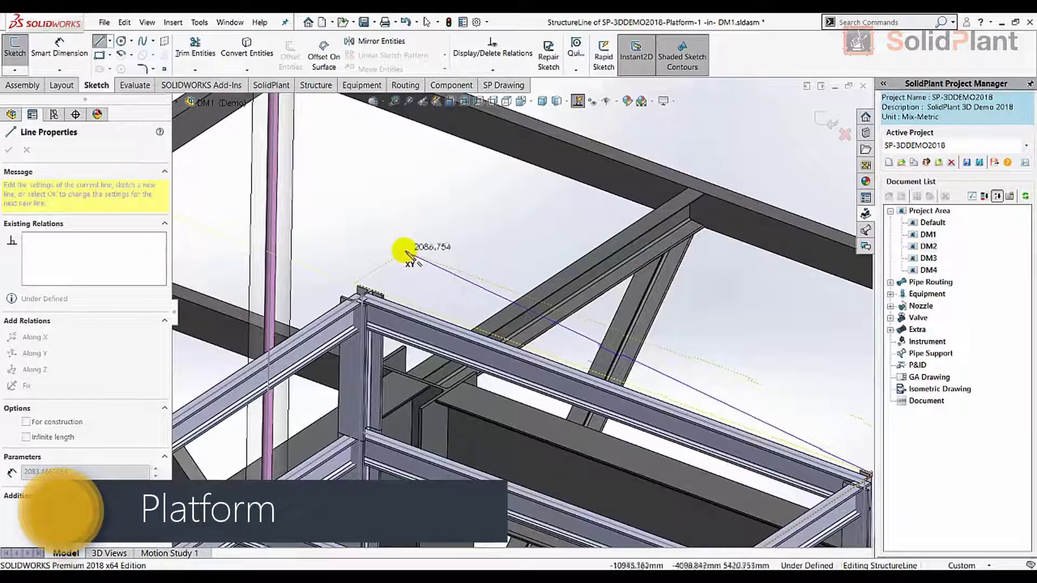
scroll(405, 301, "down", 5)
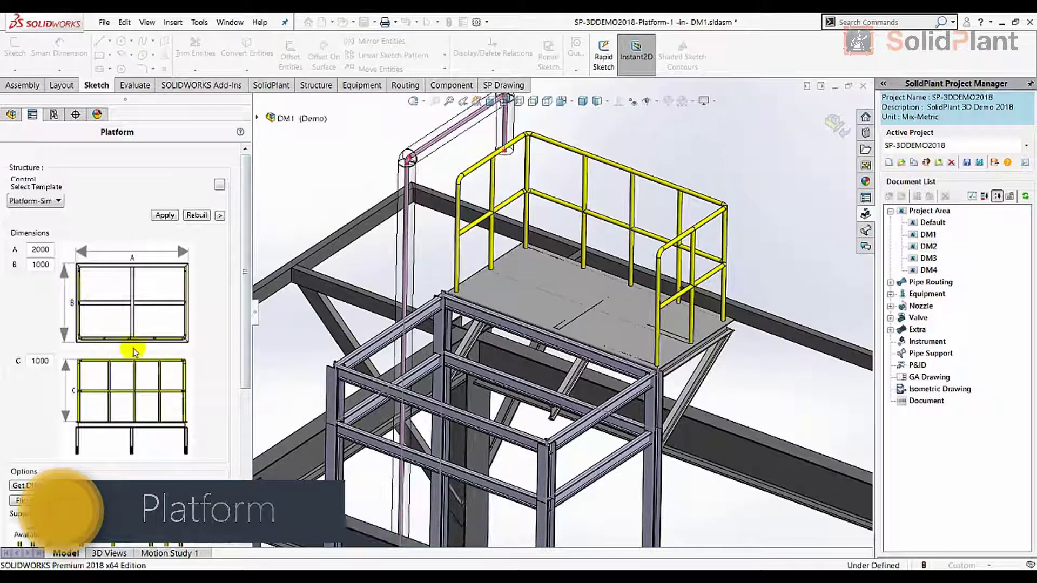
mouse_move(246, 280)
left_mouse_down()
mouse_move(245, 371)
mouse_move(246, 273)
left_mouse_up()
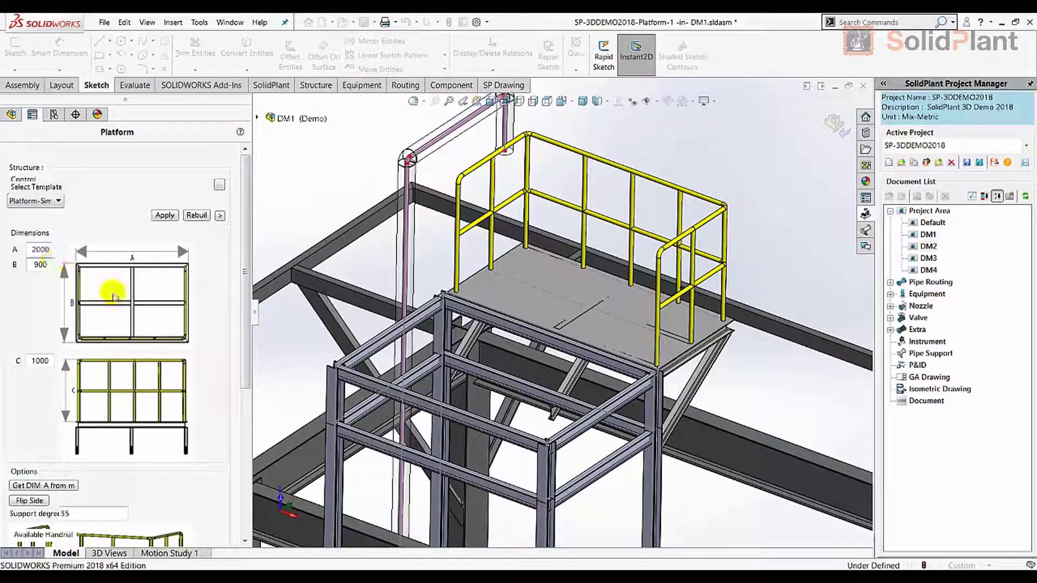
left_click_drag(246, 297, 273, 375)
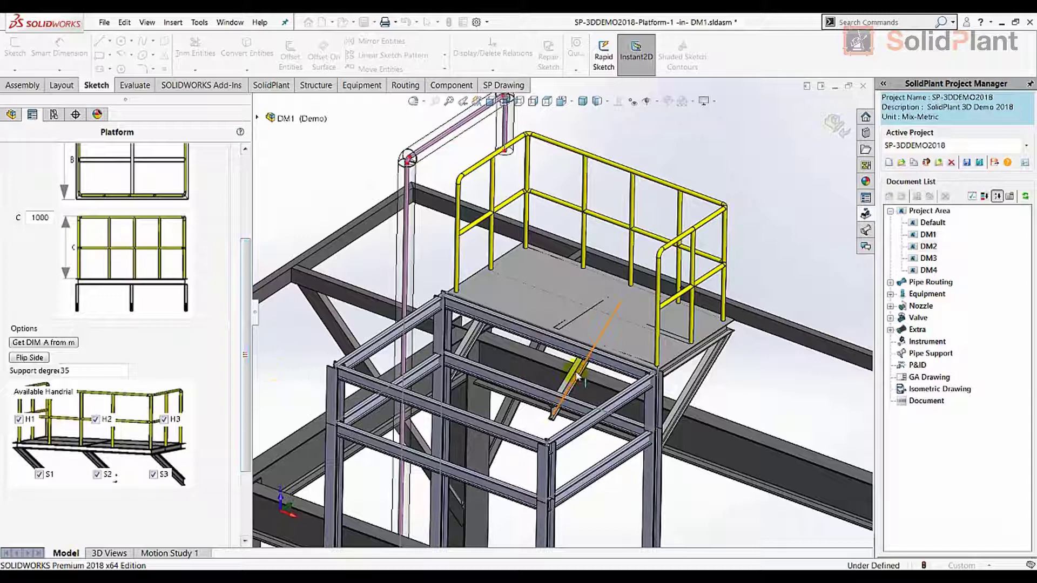
scroll(200, 303, "up", 3)
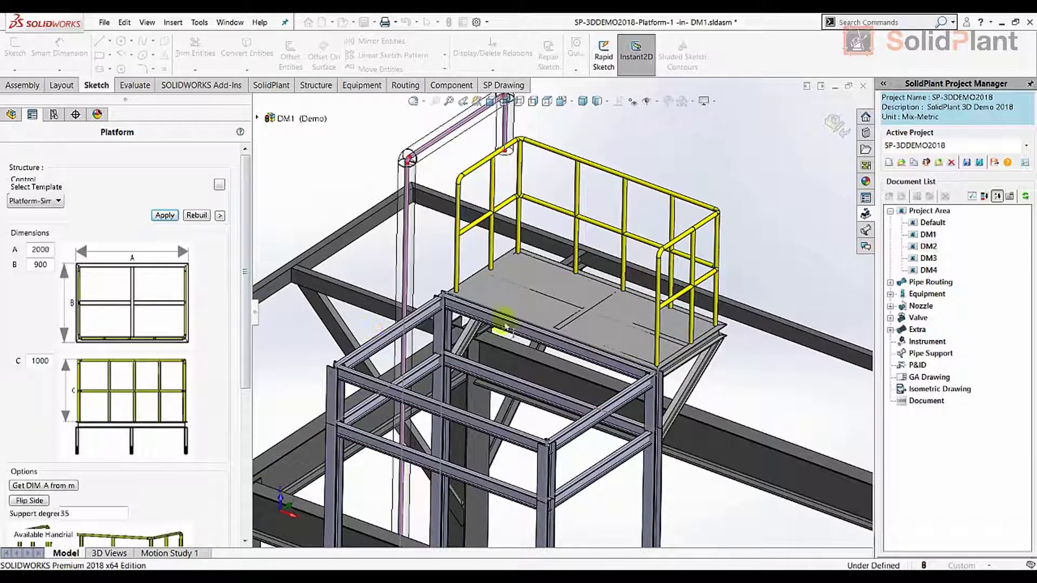
Draw the caged ladder line on the frame beam and dimension it 367.50.
left_click(196, 66)
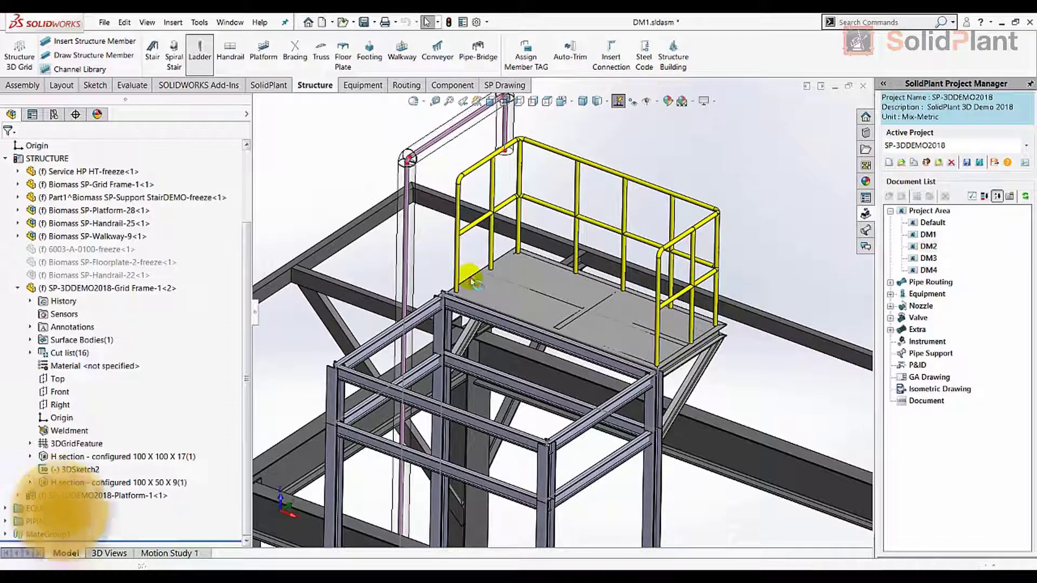
scroll(602, 411, "down", 5)
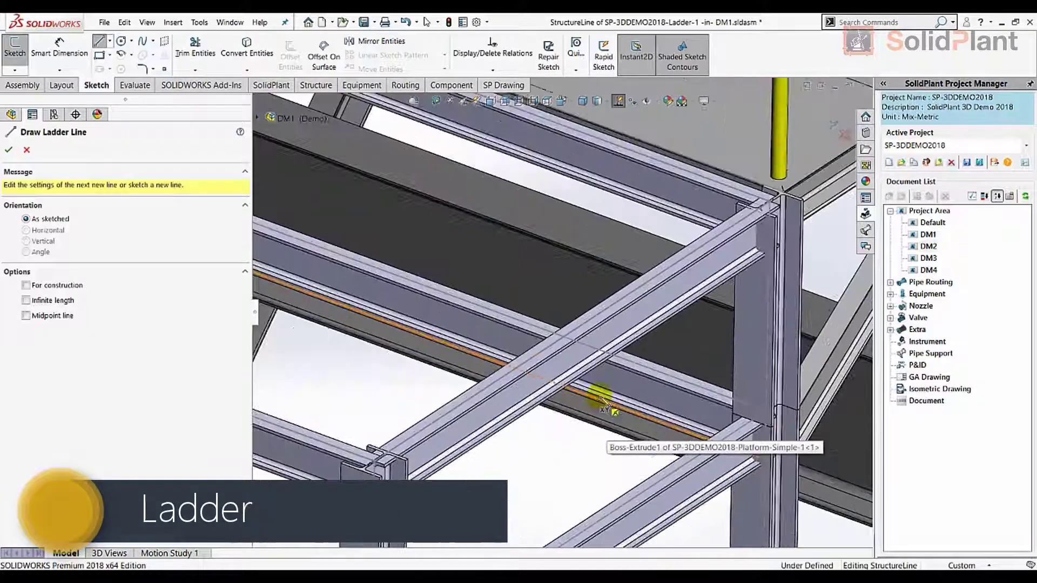
left_click(438, 354)
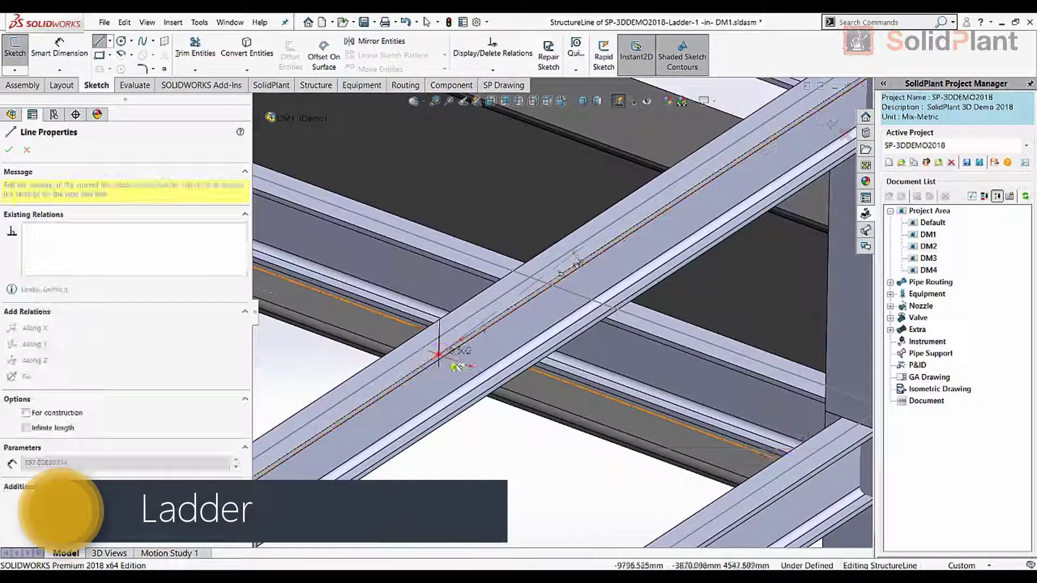
double_click(621, 237)
left_click(521, 303)
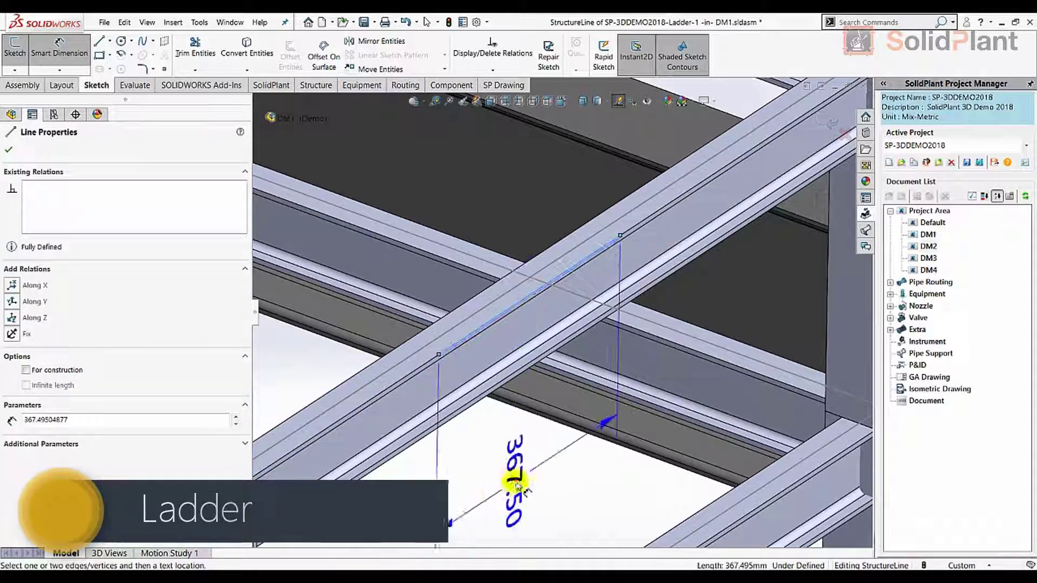
left_click(512, 476)
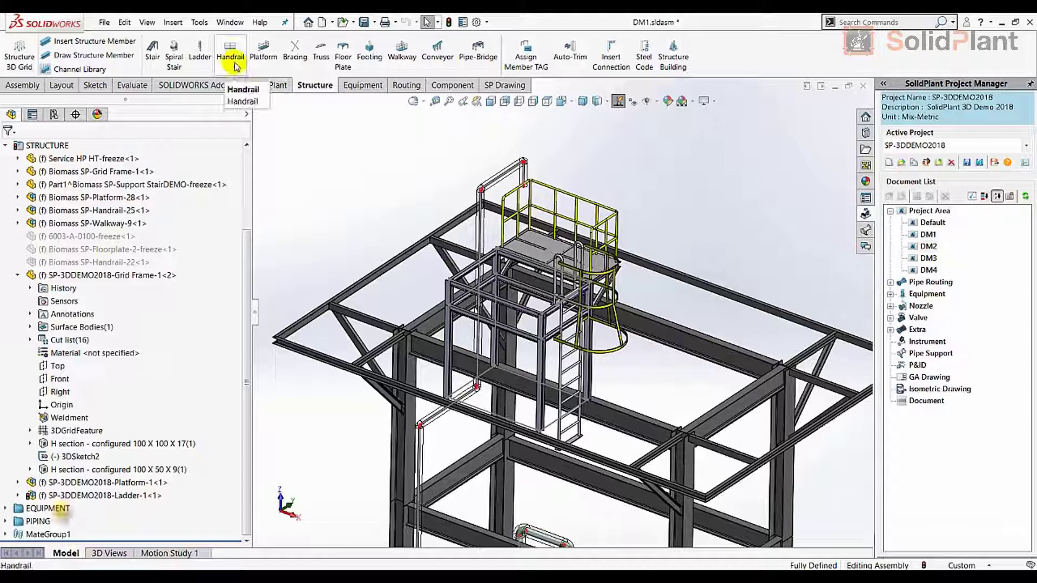
Draw a handrail line from the beam corner along the frame edge, previewing 6 equally spaced rails.
left_click(235, 66)
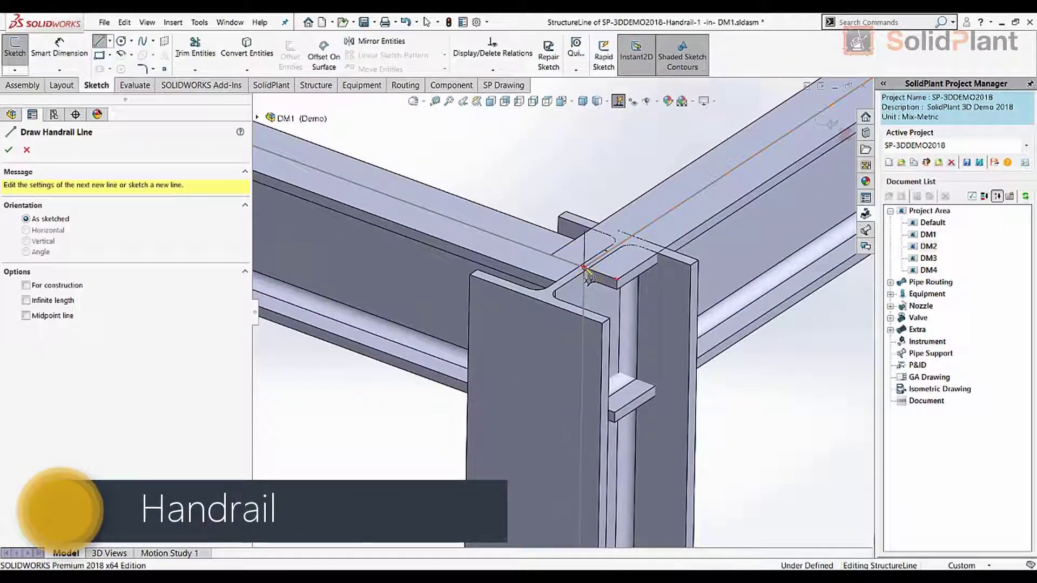
left_click(584, 269)
scroll(504, 280, "up", 5)
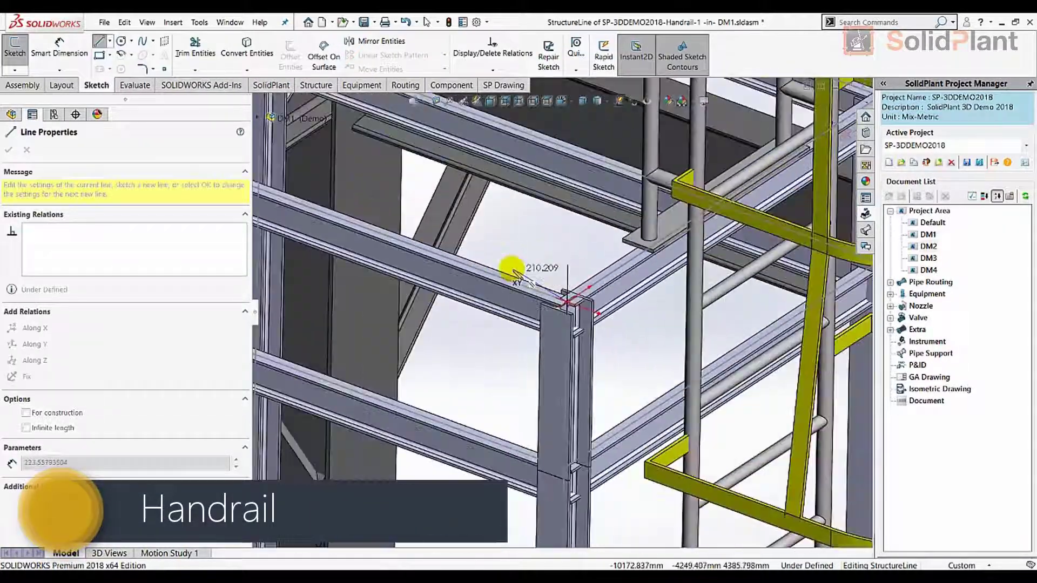
scroll(440, 285, "down", 5)
scroll(441, 287, "up", 3)
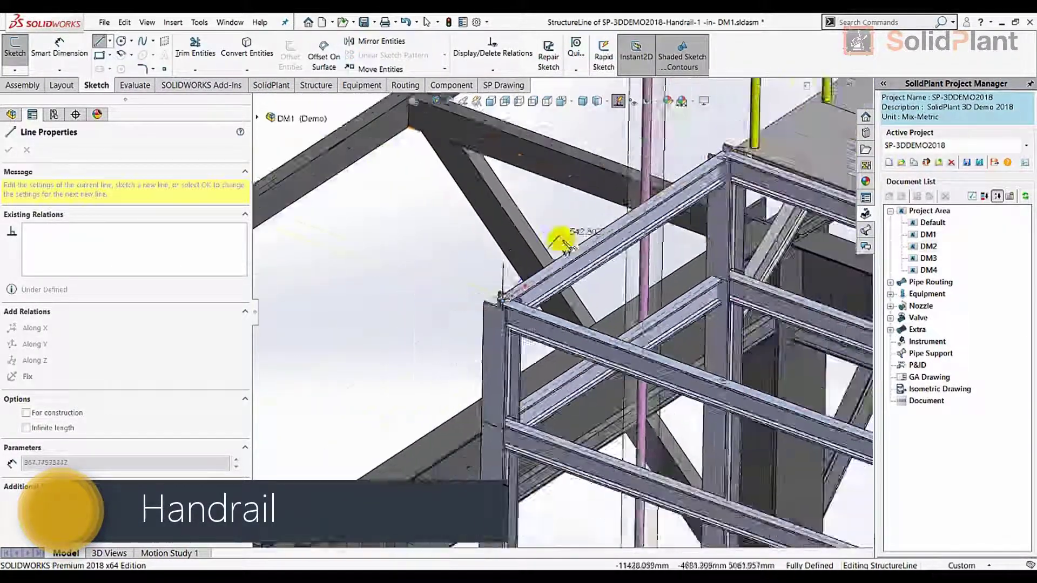
scroll(611, 275, "down", 6)
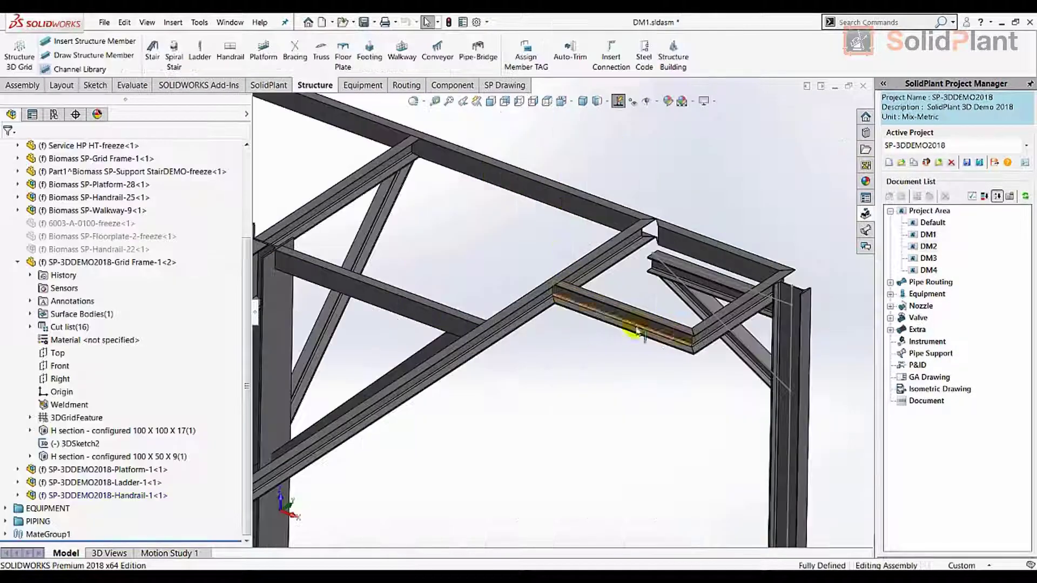
Sketch the stair line constrained to the frame beam.
left_click(154, 48)
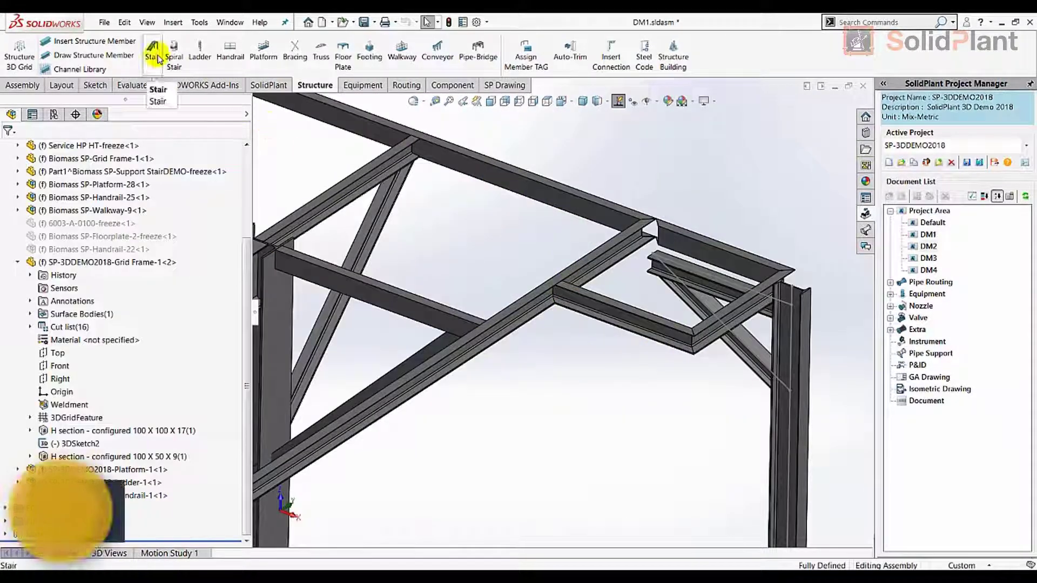
scroll(607, 294, "down", 6)
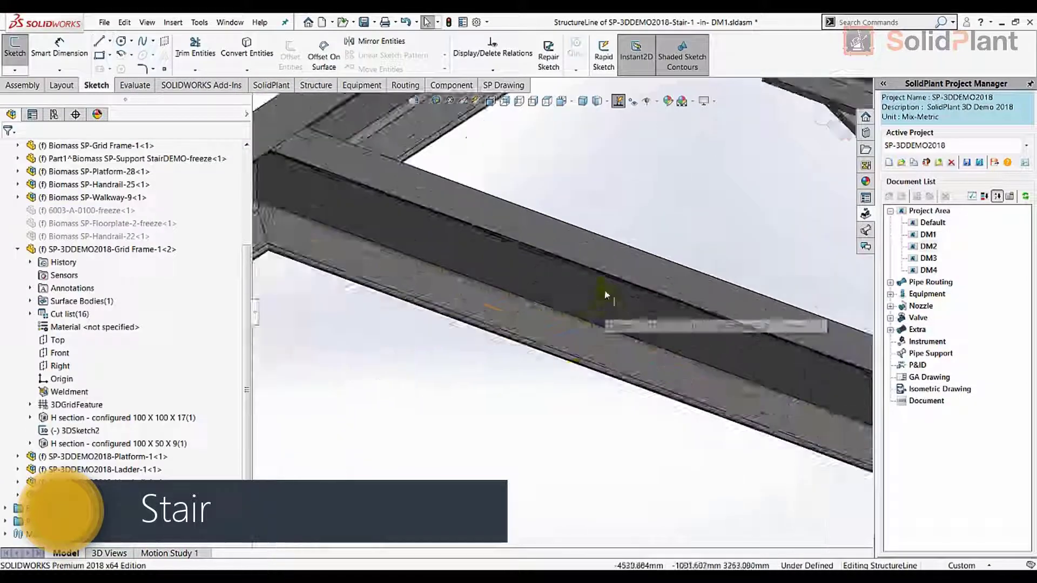
right_click(605, 270)
left_click(639, 396)
scroll(713, 398, "up", 5)
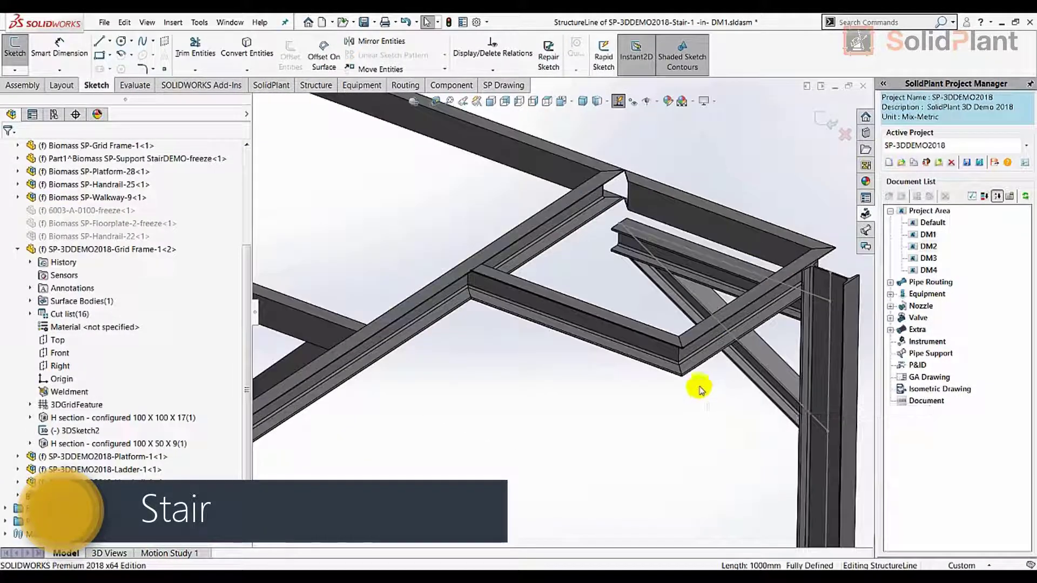
left_click(820, 125)
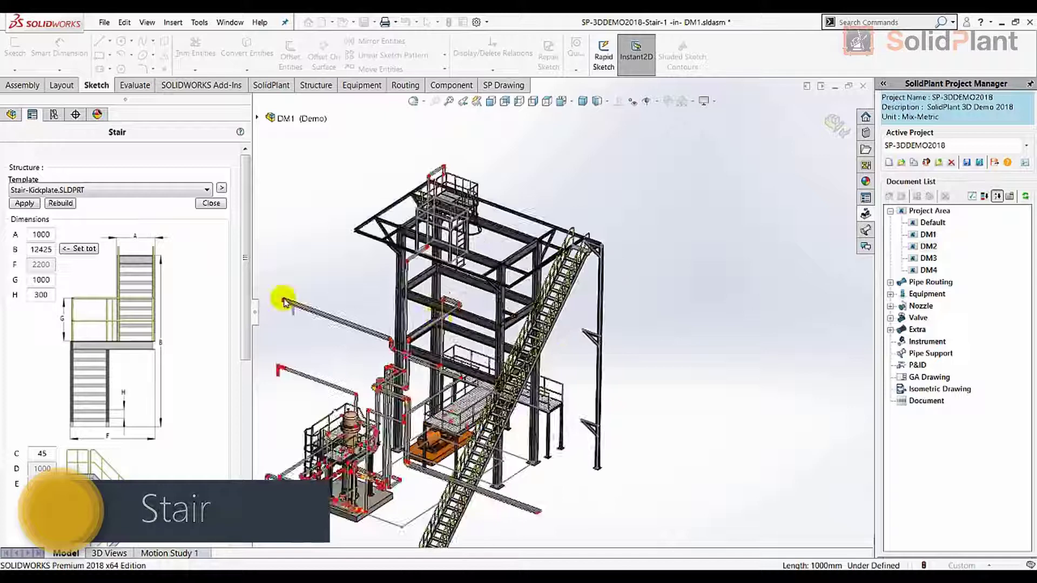
Set the stair direction to 180 Degree Right and rebuild the stair.
left_click(222, 189)
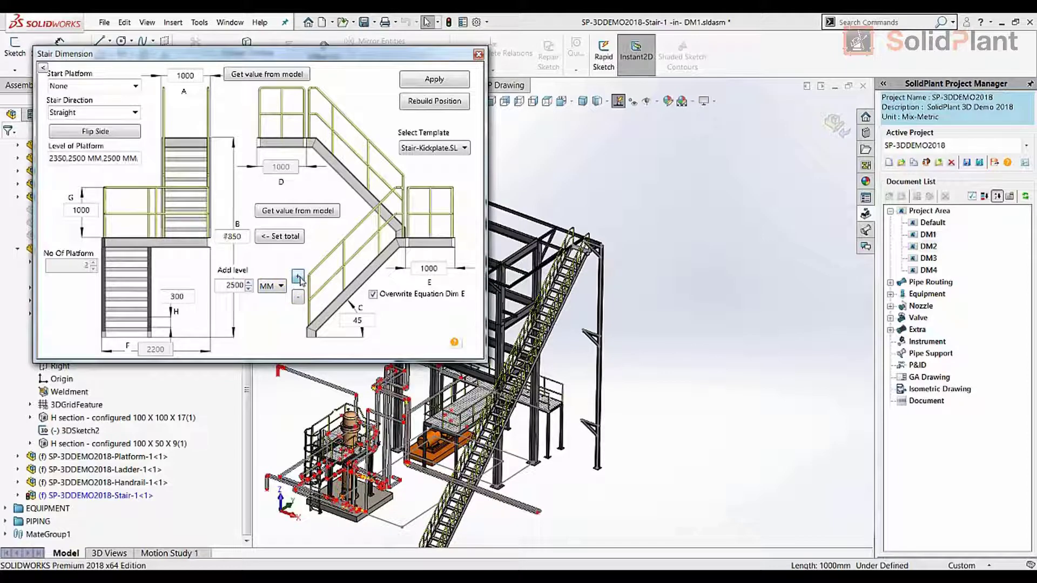
left_click(134, 112)
left_click(124, 157)
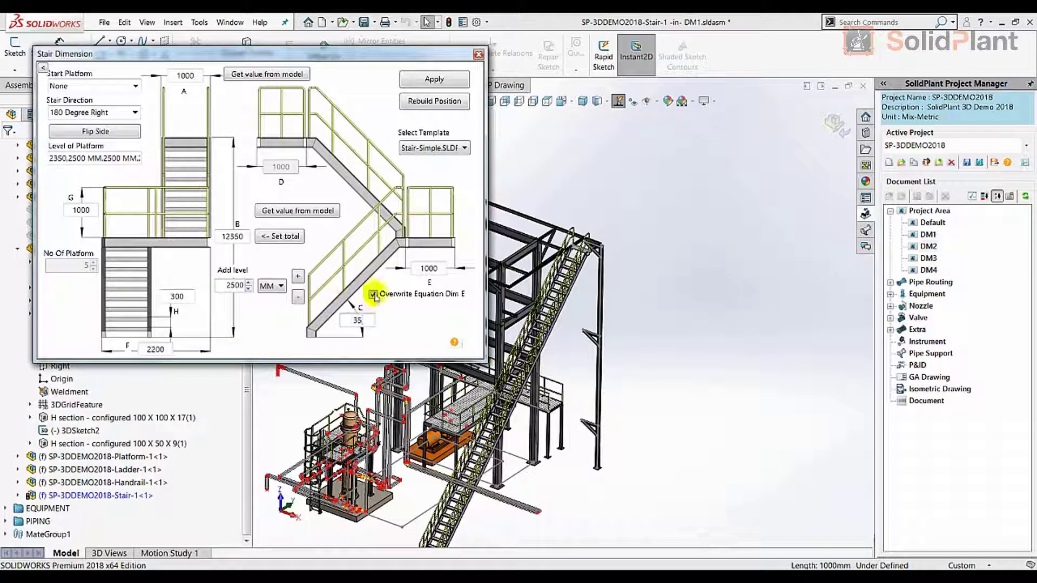
left_click(428, 107)
Export the grid frame's member cut list to PARTLIST.xls.
left_click(457, 22)
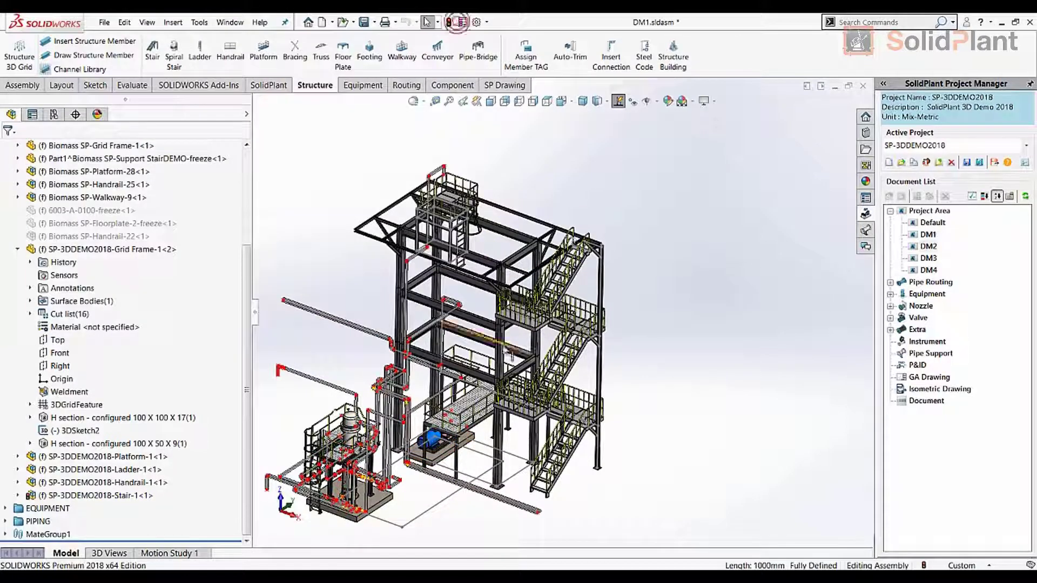
left_click(523, 52)
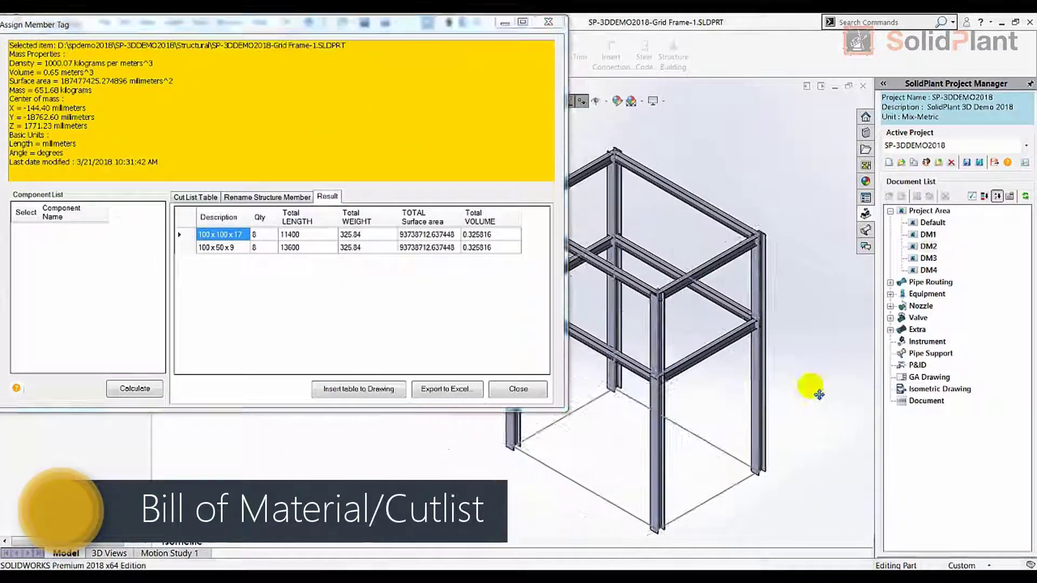
left_click(454, 389)
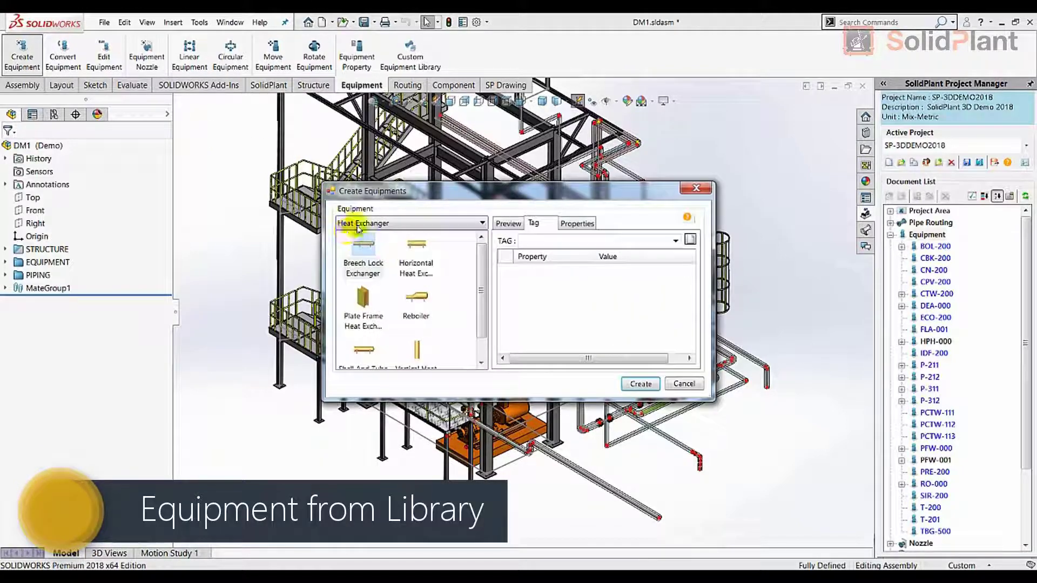
Create horizontal centrifugal pump P-100A from the Pump library, rebuild it, and open PFW-001.
left_click(358, 223)
left_click(352, 255)
left_click(640, 384)
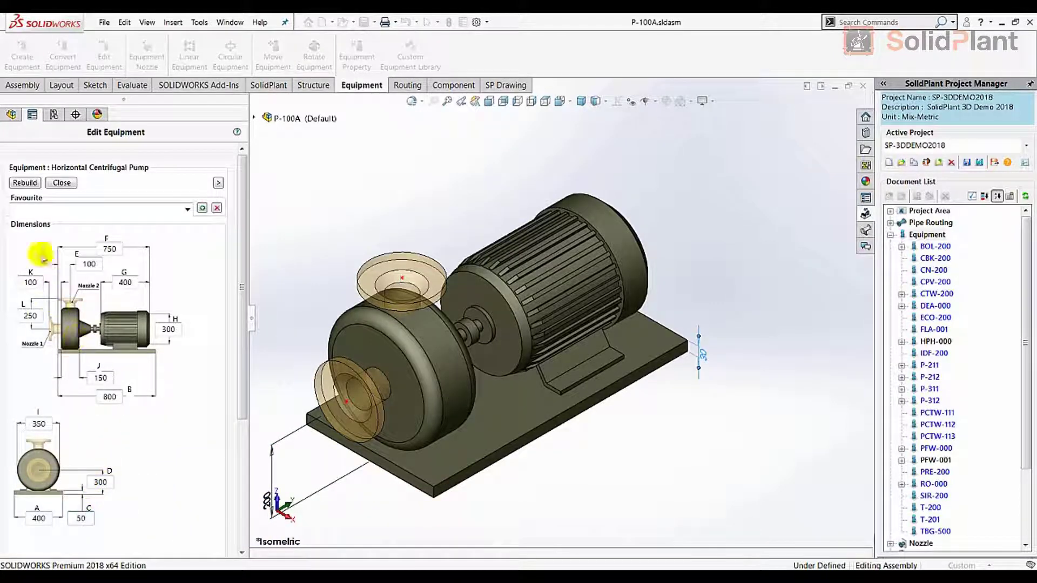
left_click(19, 184)
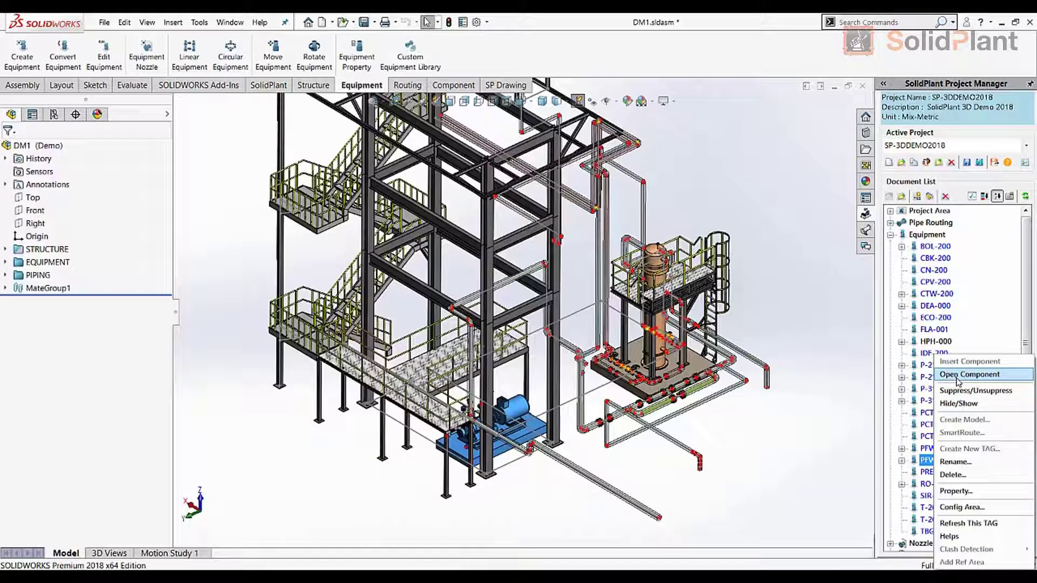
left_click(958, 377)
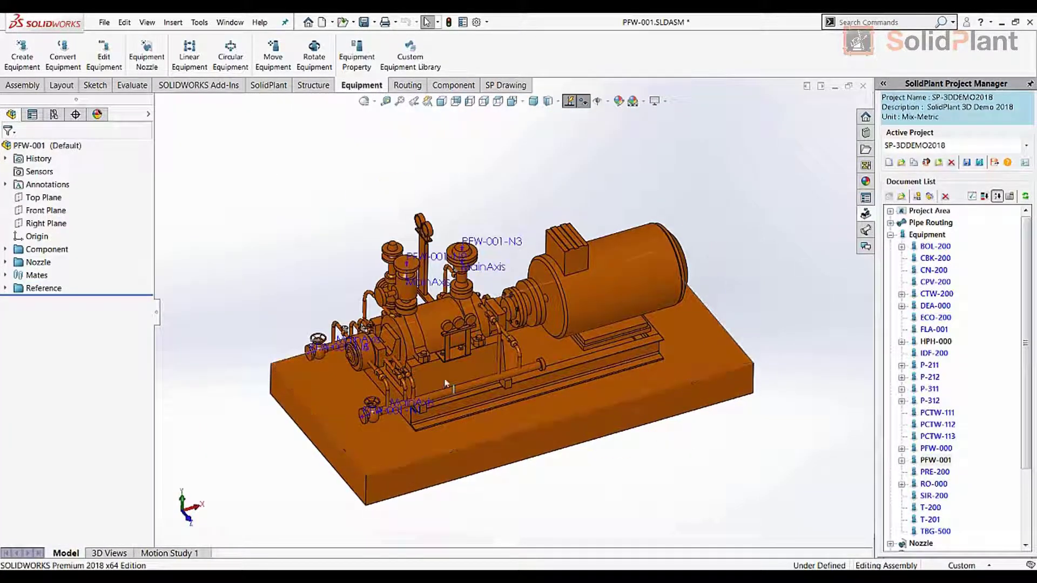
middle_click_drag(583, 167, 59, 505)
middle_click_drag(427, 407, 493, 408)
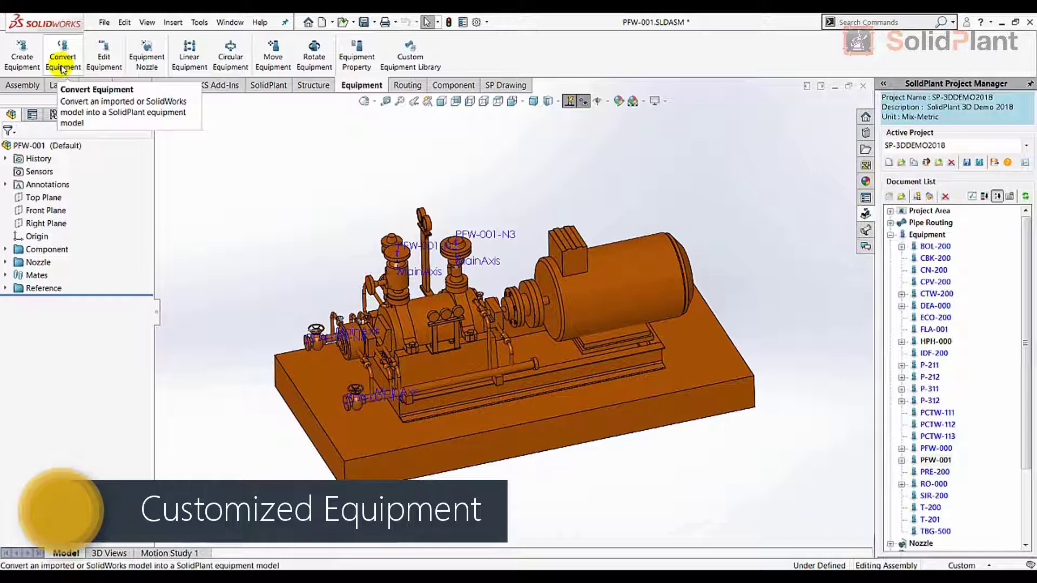
left_click(863, 88)
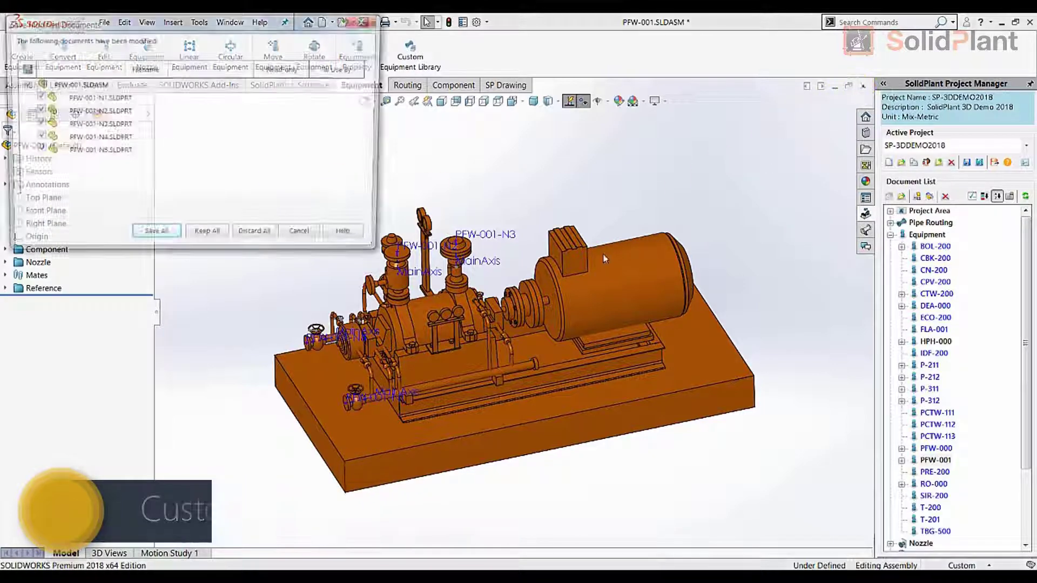
left_click(217, 238)
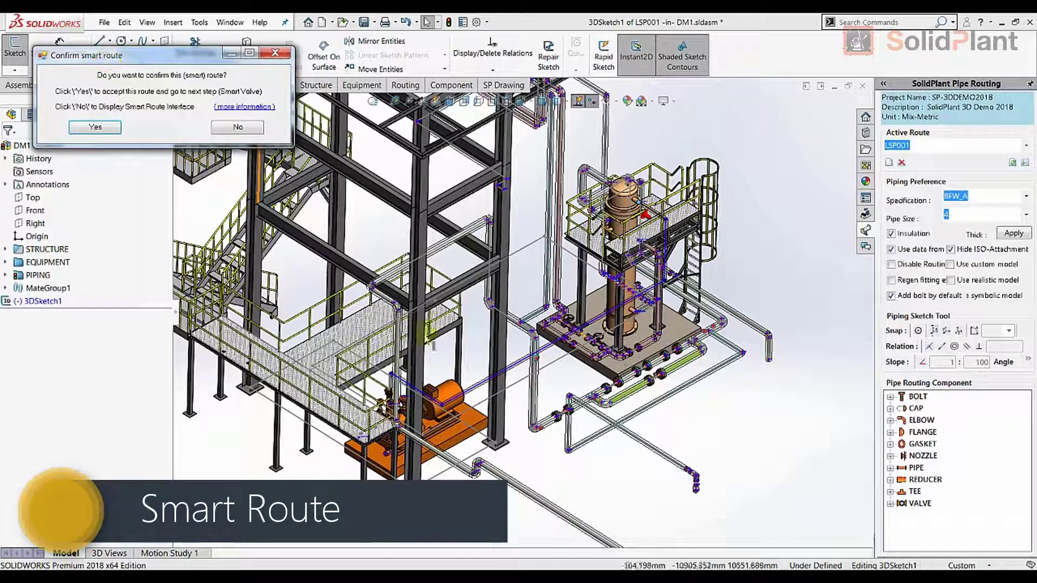
Accept an alternative smart route for LSP001 and place valve GA001 on its horizontal run.
left_click(238, 128)
left_click(251, 342)
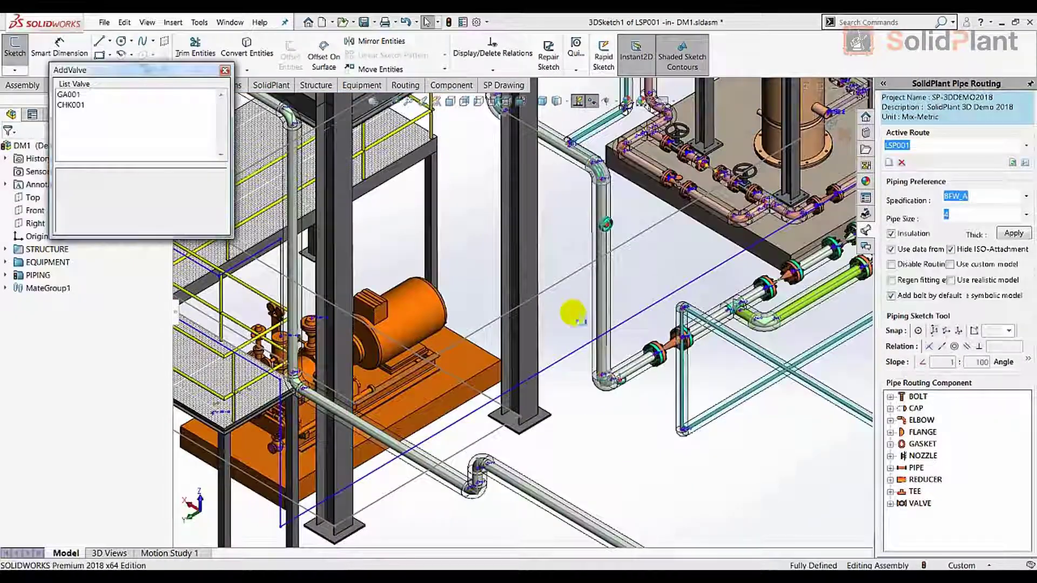
left_click(96, 114)
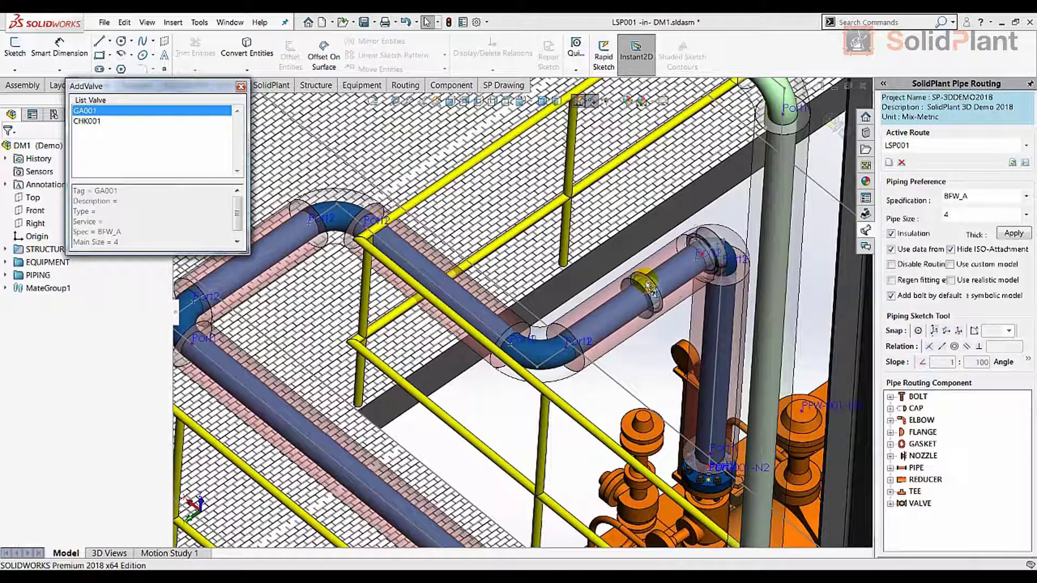
left_click(615, 310)
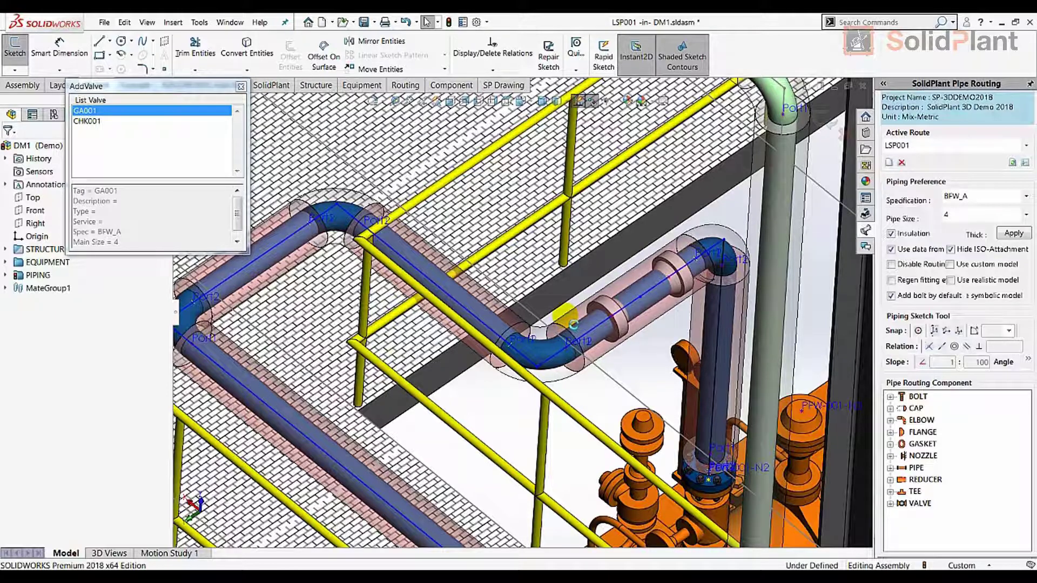
Insert GA001 as a Short Pattern Gate Valve on LSP001.
left_click(572, 323)
left_click(363, 272)
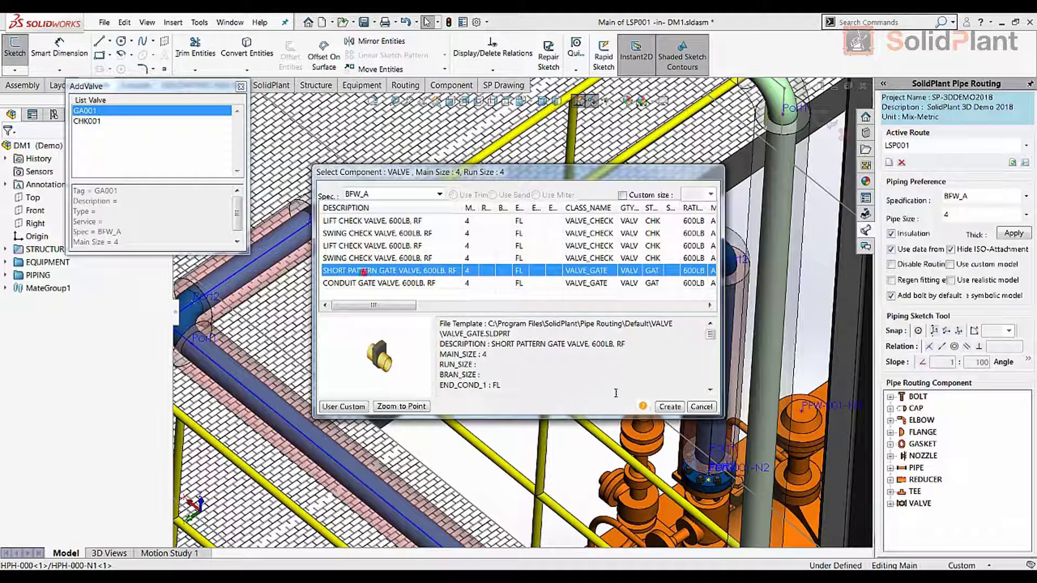
left_click(670, 407)
Place valve CHK001 on the upper pipe run and insert the chosen valve type.
left_click(84, 112)
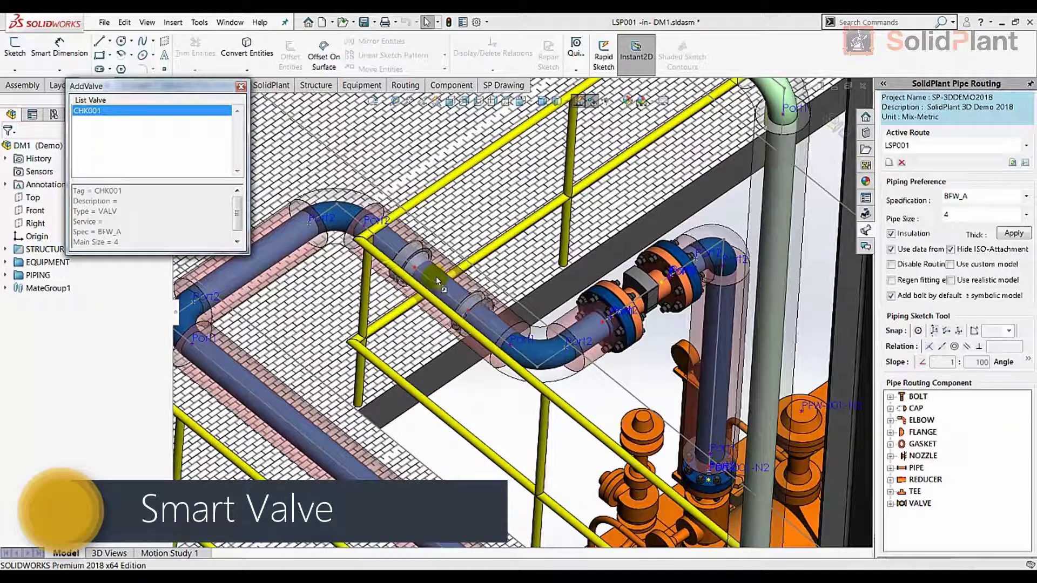
left_click(436, 277)
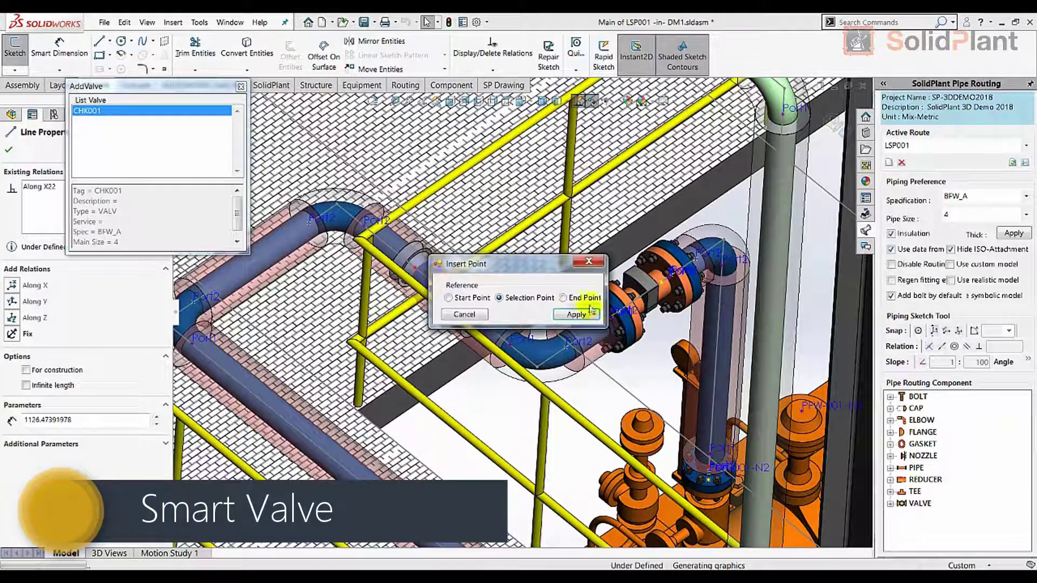
left_click(577, 315)
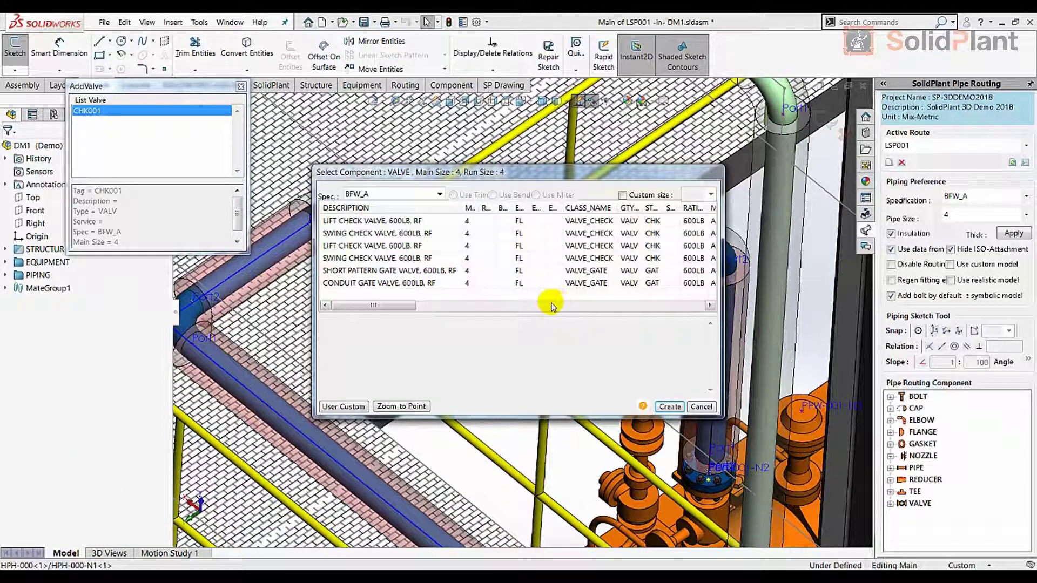
left_click(377, 224)
left_click(670, 406)
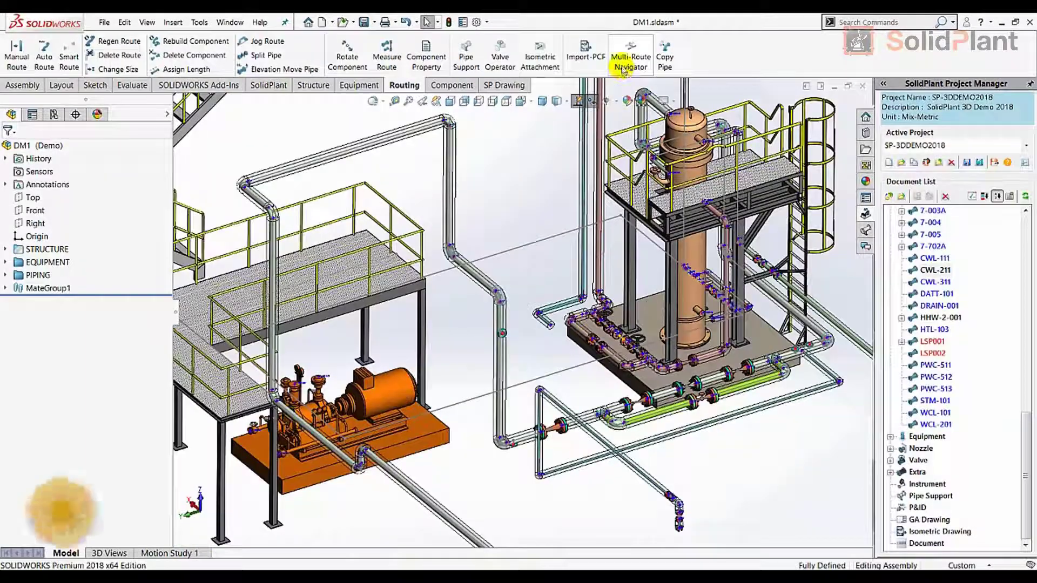
Route lines LSP001 and LSP002 from pump PFW-001 to column HPH-000, using the second route alternative.
left_click(623, 71)
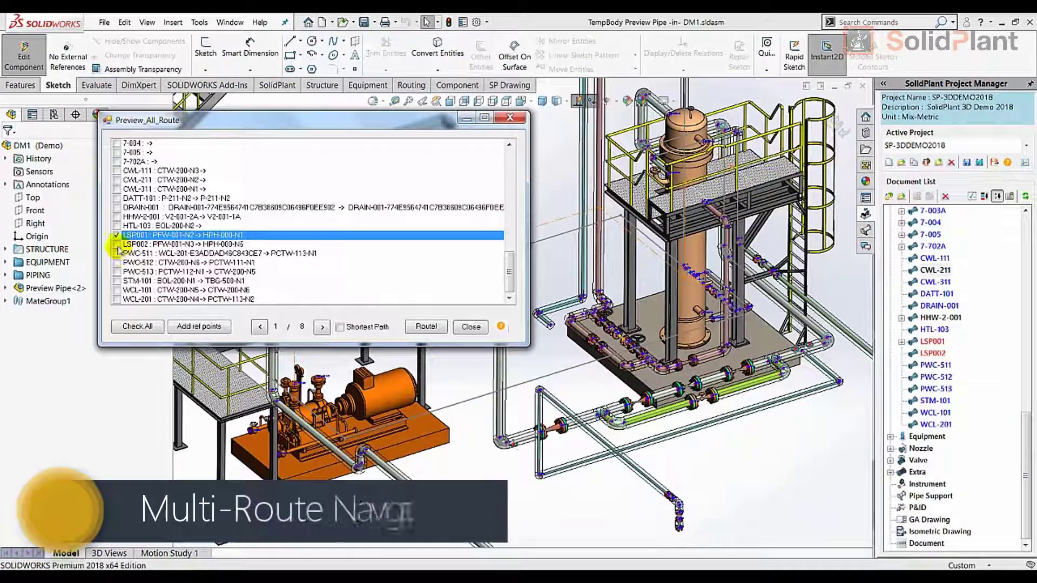
left_click(119, 244)
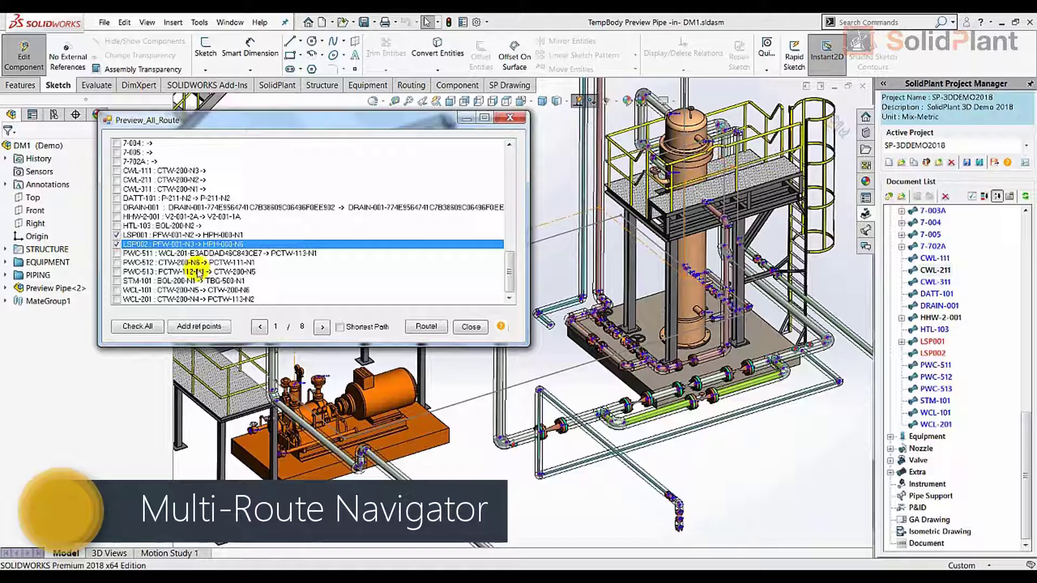
left_click(432, 326)
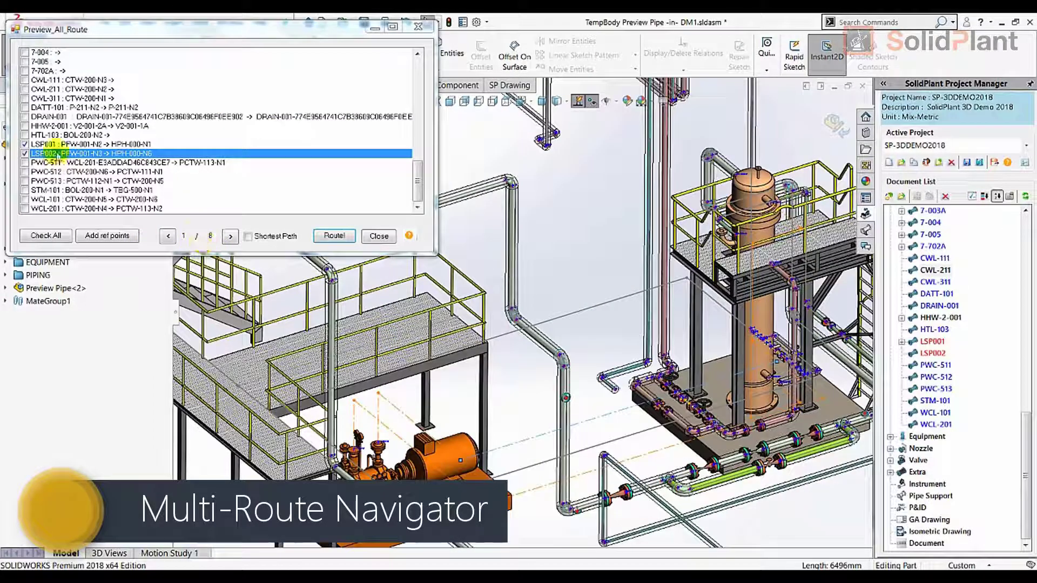
left_click(49, 144)
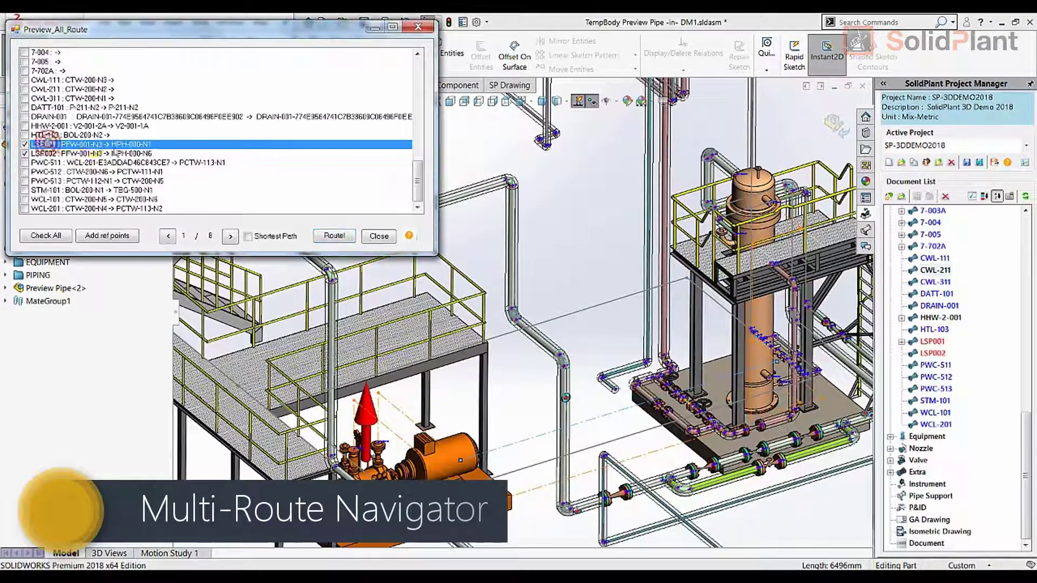
left_click(231, 236)
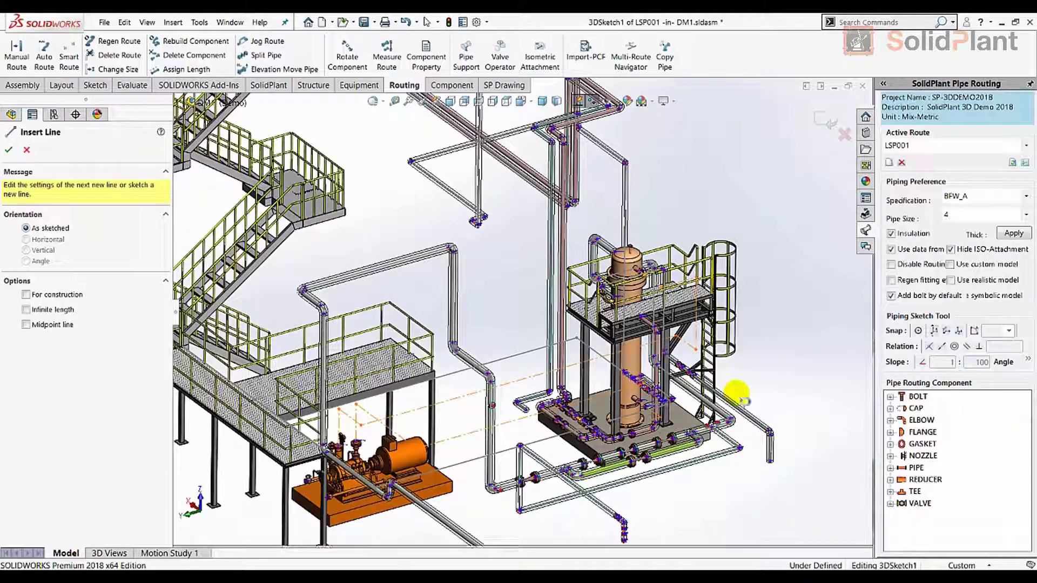
Finish the LSP001 route and exit the route 3D sketch.
key("Escape")
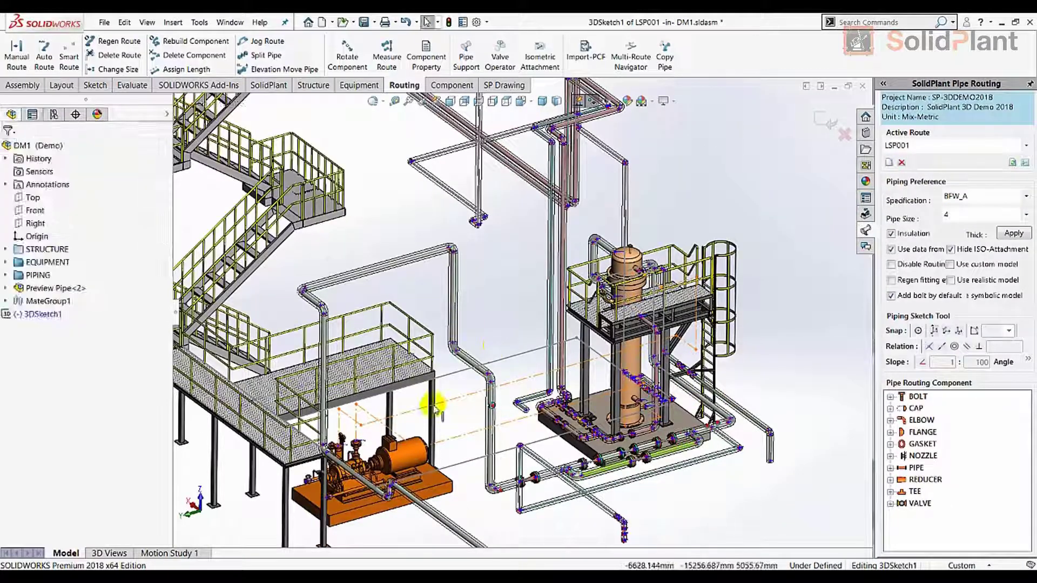
right_click(344, 417)
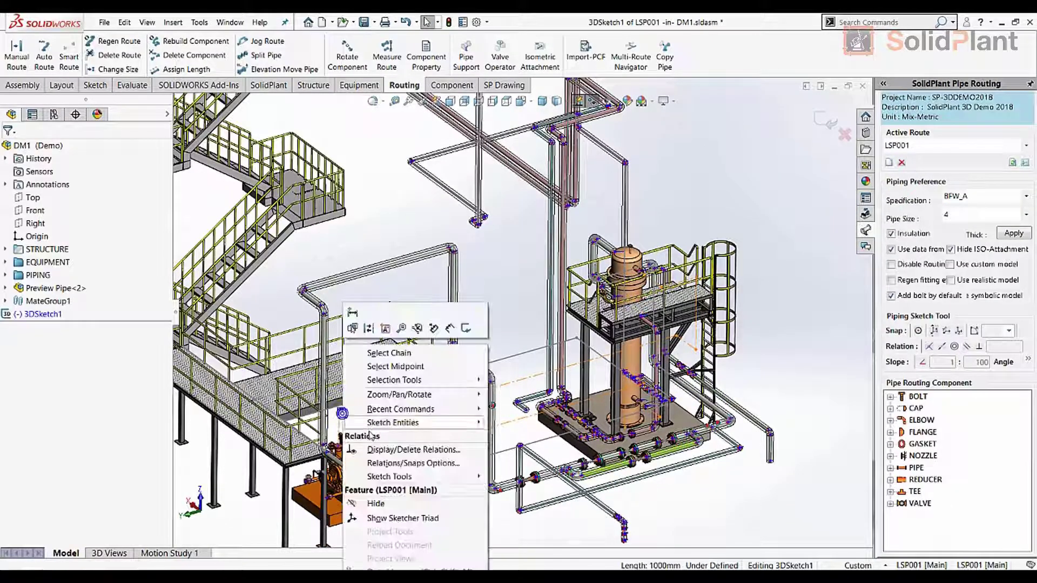
left_click(414, 357)
right_click(370, 426)
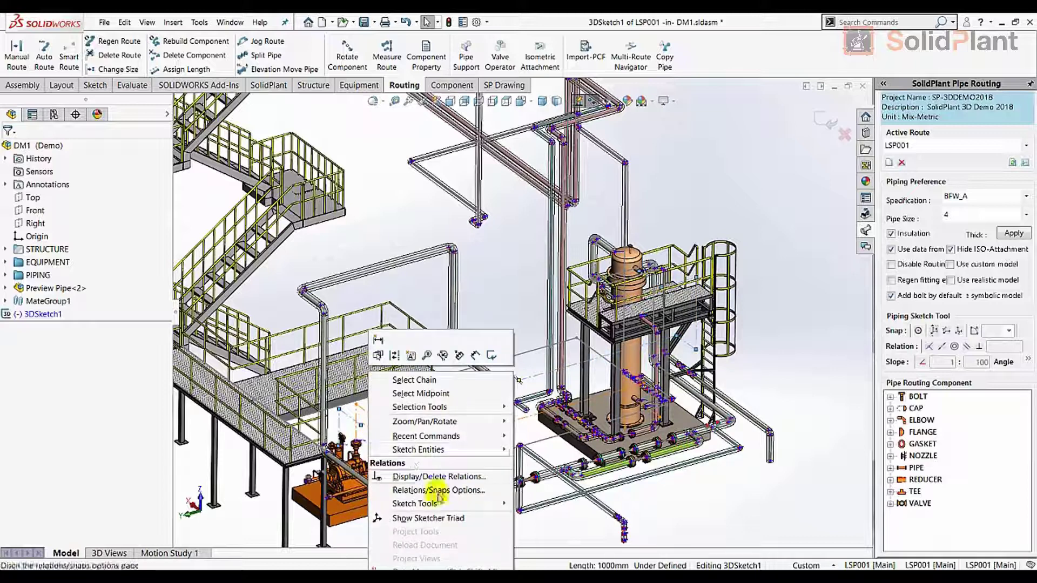
mouse_move(454, 509)
left_click(546, 503)
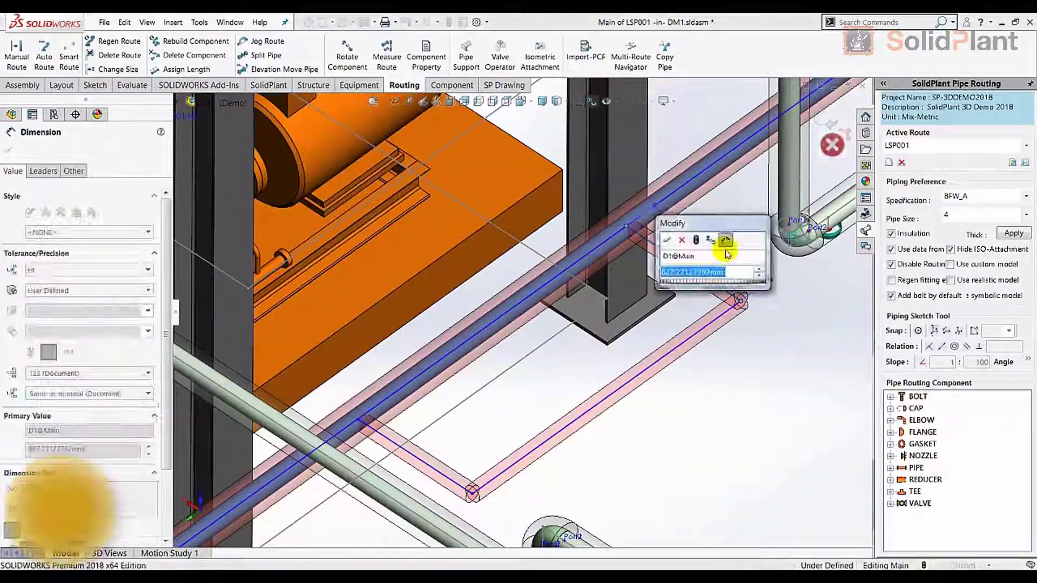
Shorten the pipe leg to 600 mm and insert a conduit gate valve tagged GA001 on Port2.
type("600")
key("Return")
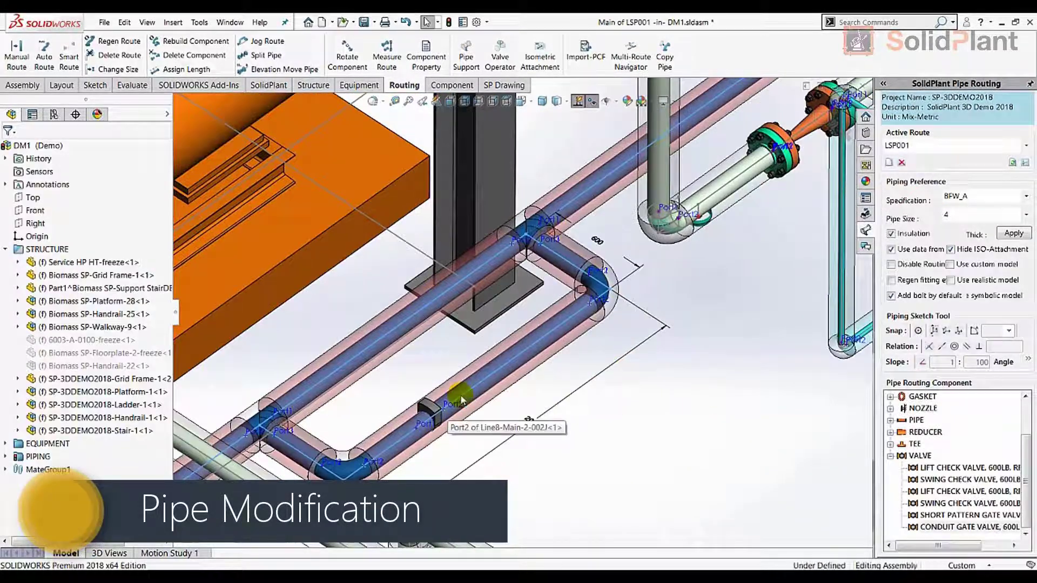
left_click(462, 400)
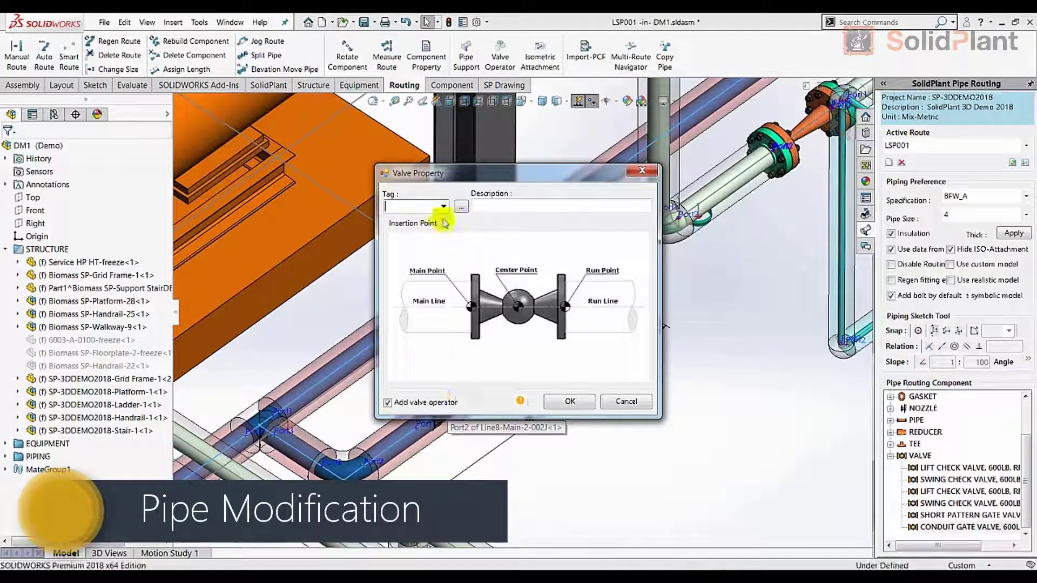
left_click(443, 208)
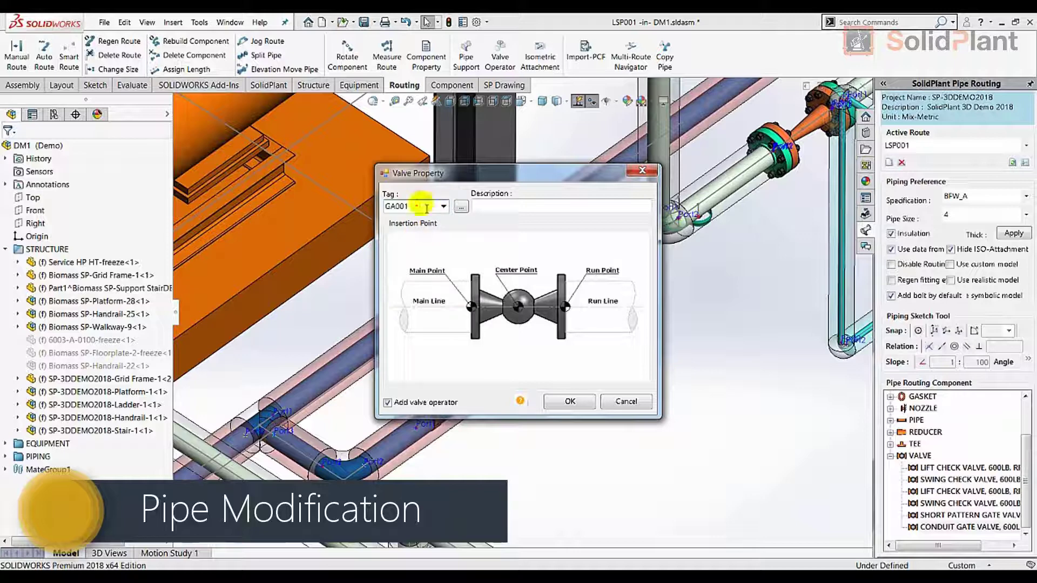
left_click(560, 402)
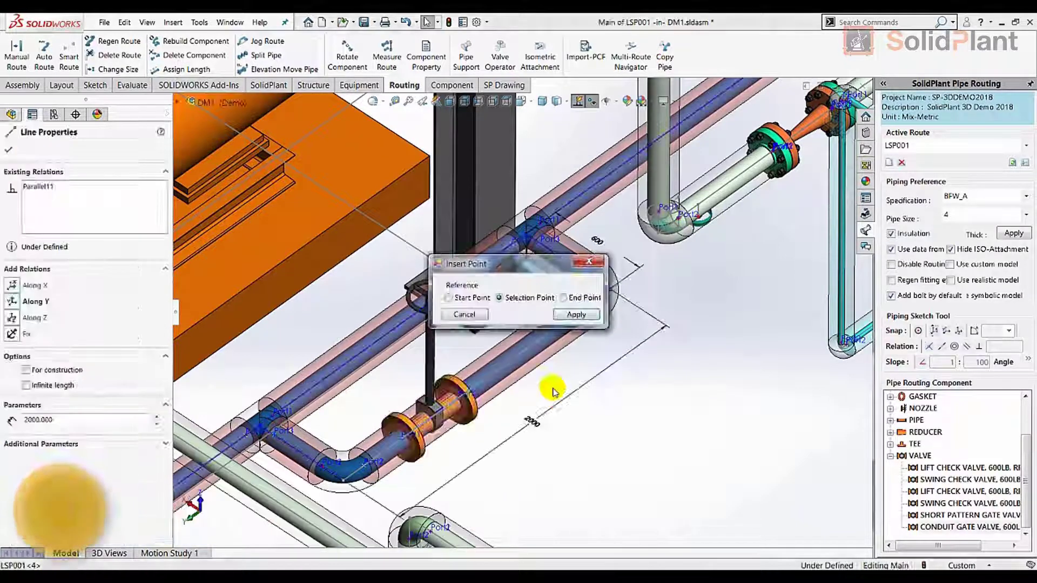
key("Return")
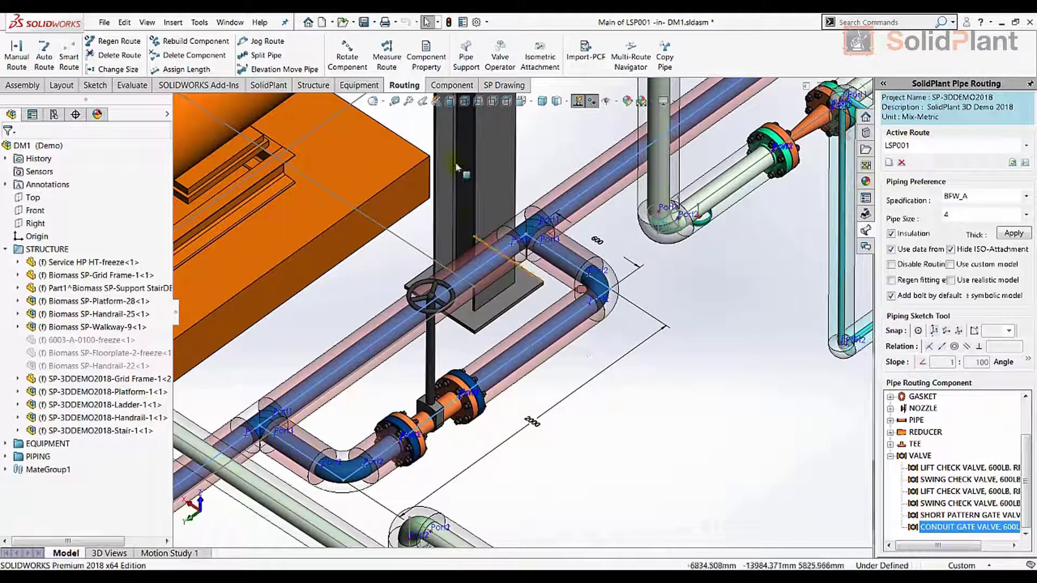
Add a Pipe Shoe A support under the LSP001 pipe.
left_click(466, 57)
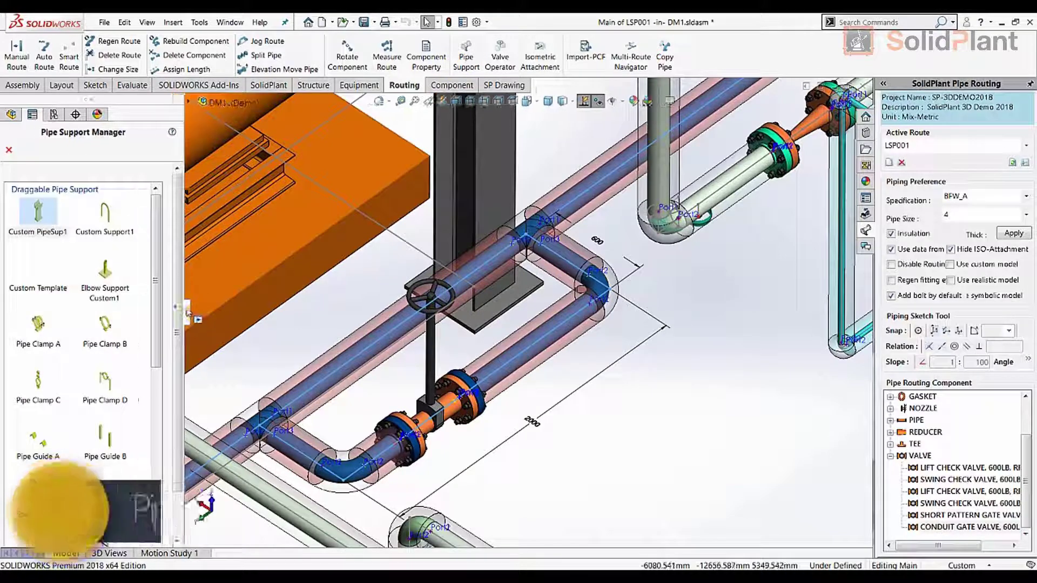
left_click_drag(188, 313, 206, 314)
scroll(174, 289, "down", 5)
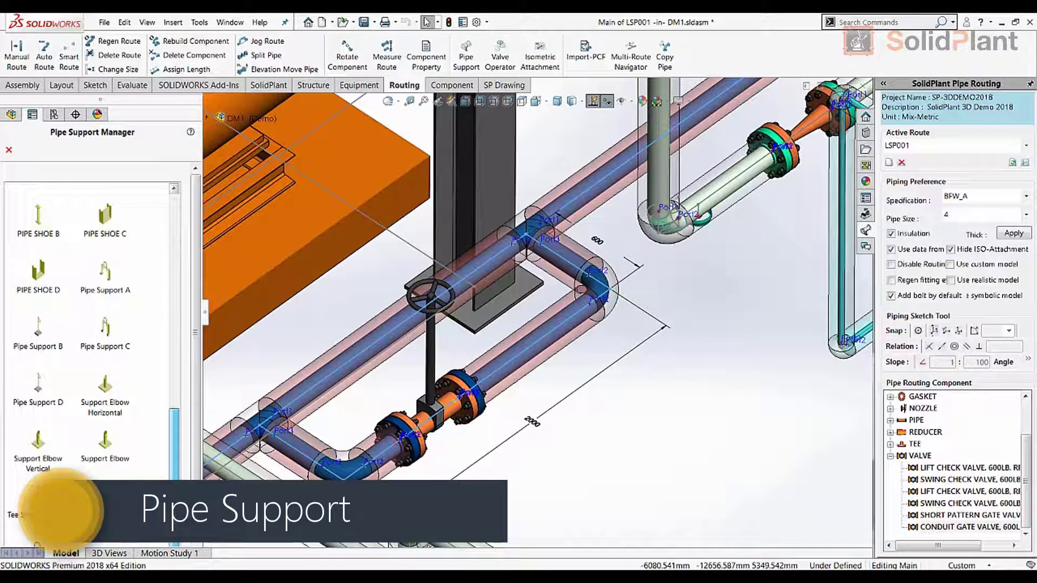
scroll(167, 389, "up", 4)
left_click_drag(38, 418, 548, 337)
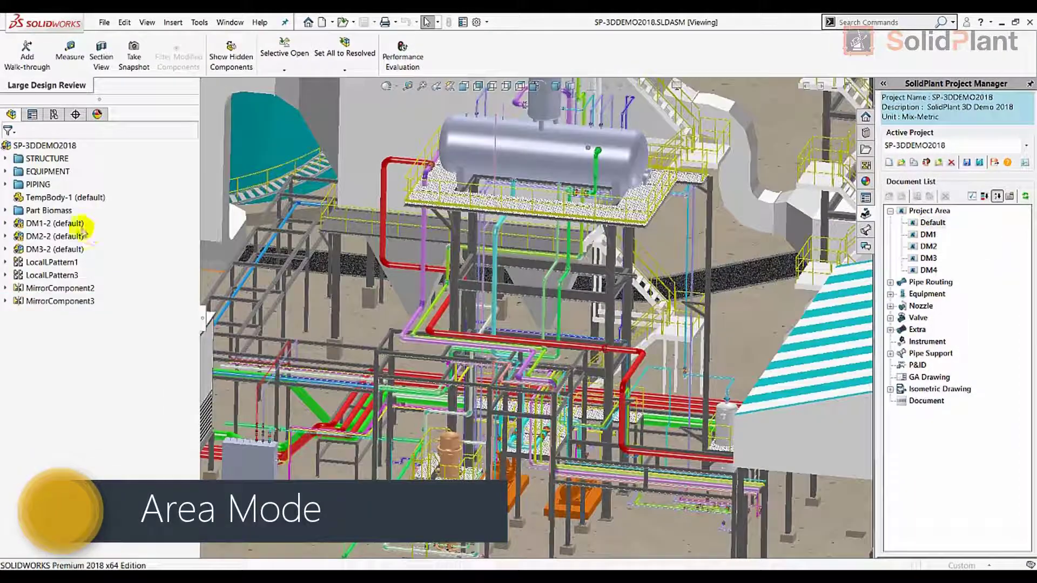
Update component graphics for the DM1-2 area in Large Design Review and zoom around it.
left_click(54, 223)
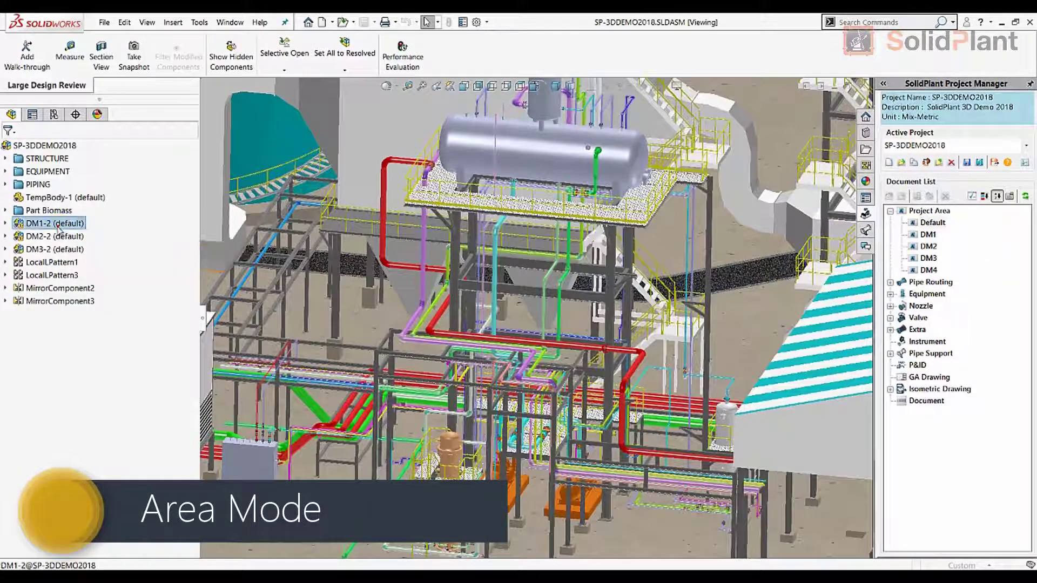
right_click(61, 224)
left_click(114, 250)
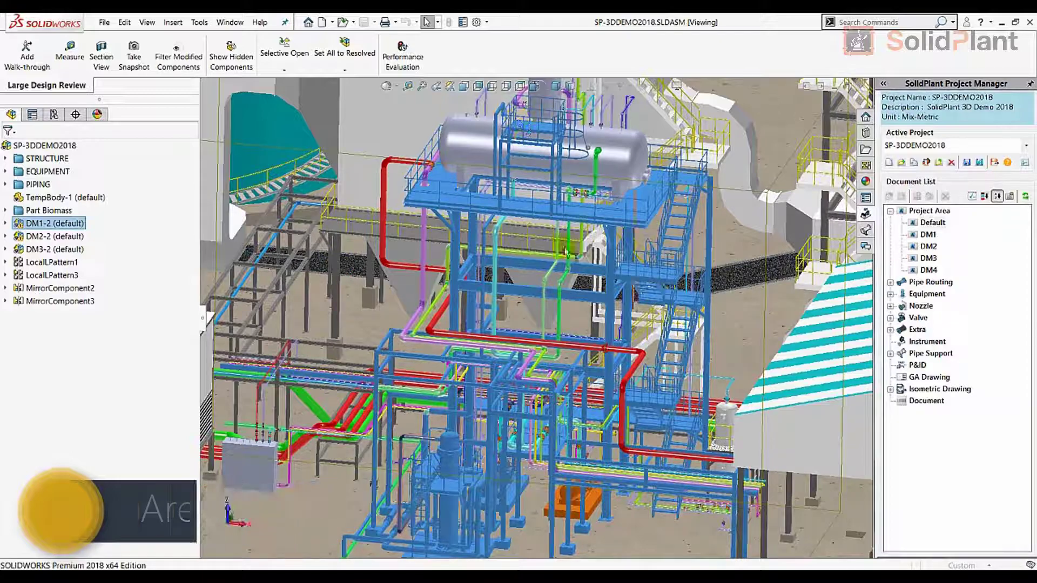
scroll(485, 306, "down", 10)
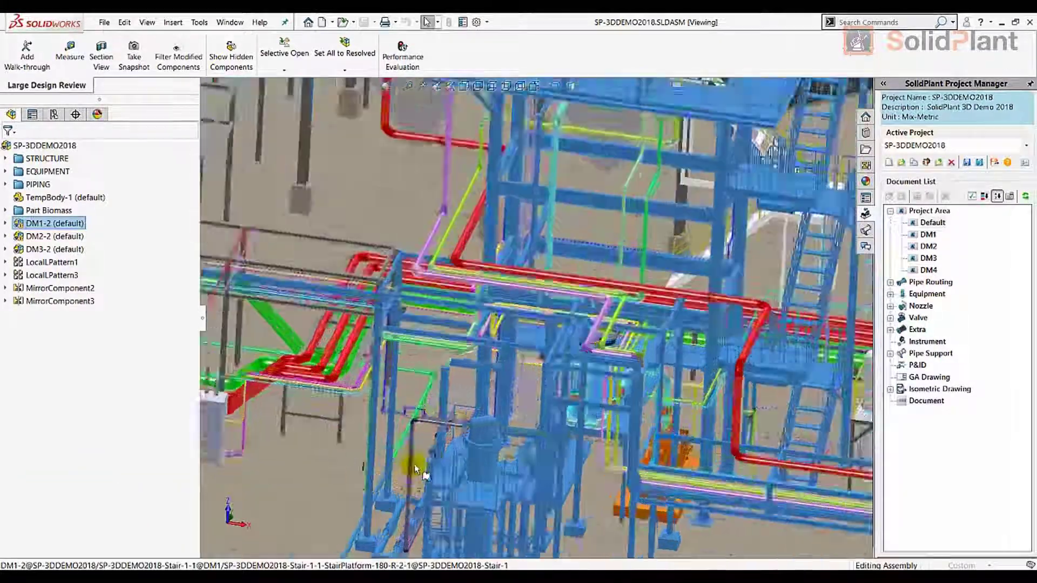
scroll(485, 306, "up", 10)
scroll(607, 265, "down", 5)
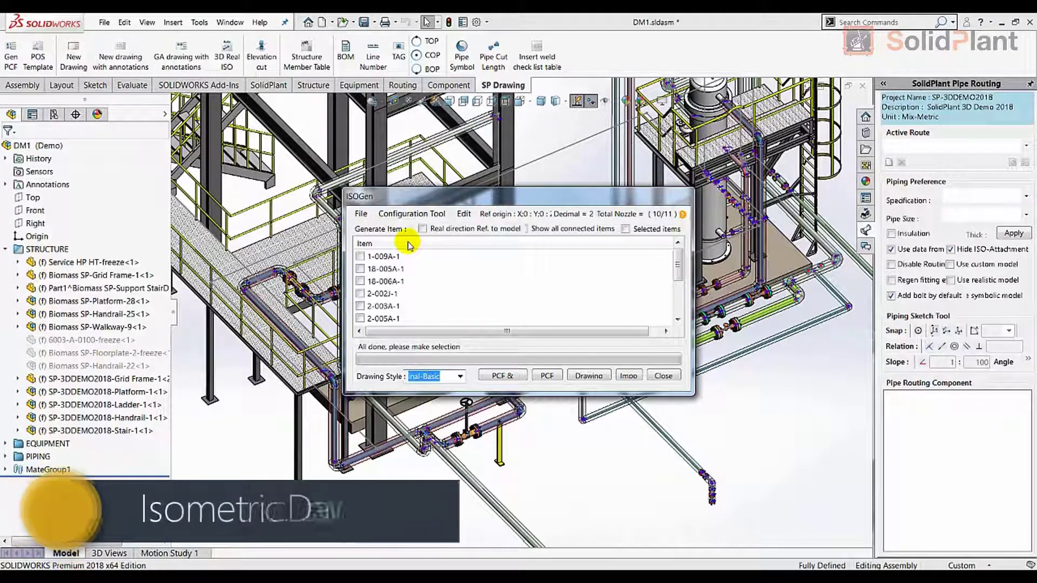
Generate isometric Final-Basic_LSP001-1 for line LSP001 and zoom to inspect its material lists.
scroll(370, 313, "down", 3)
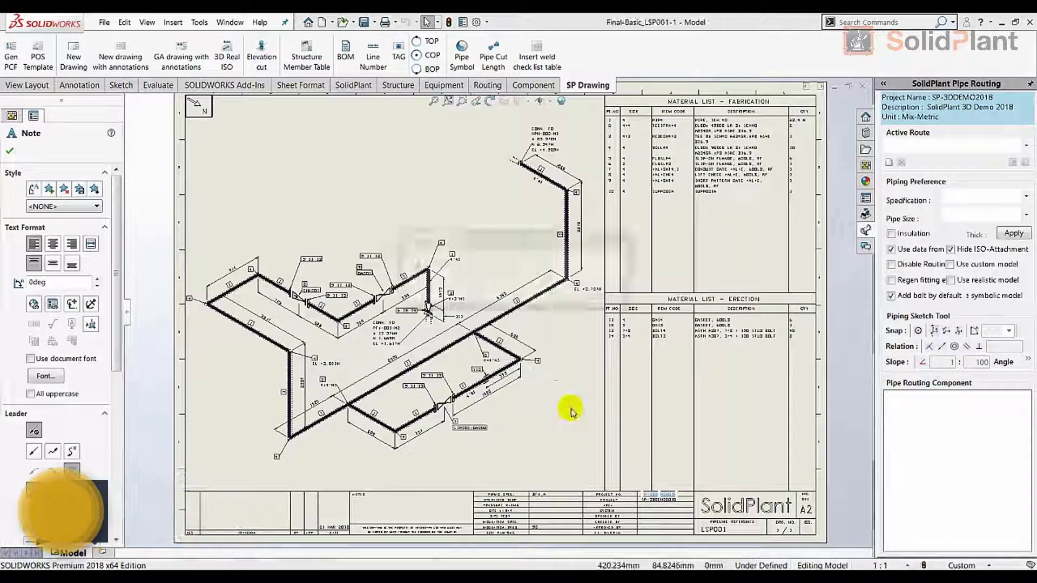
key("Return")
scroll(373, 338, "down", 5)
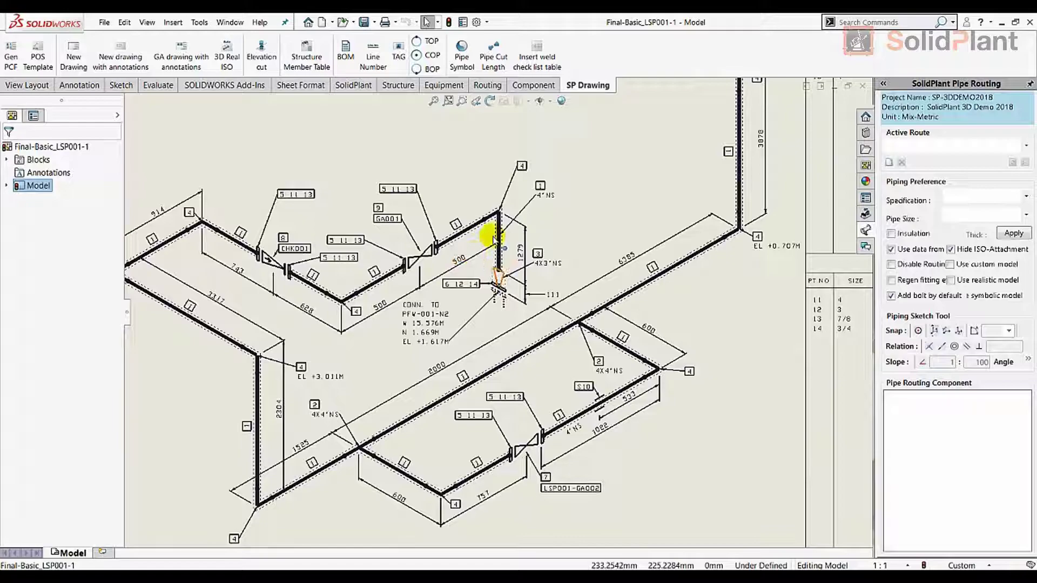
scroll(475, 429, "up", 3)
scroll(500, 301, "down", 6)
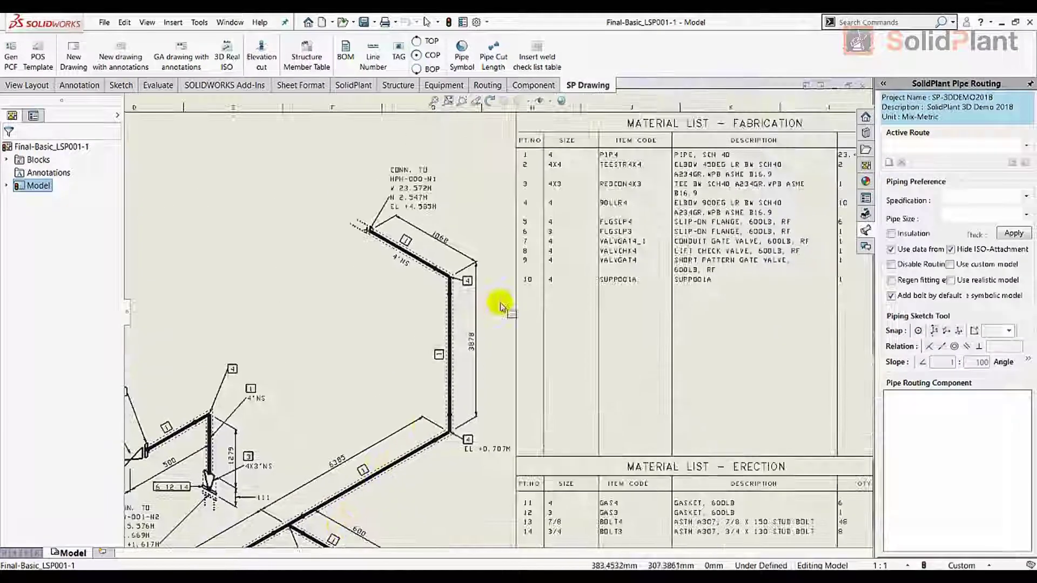
scroll(574, 203, "up", 4)
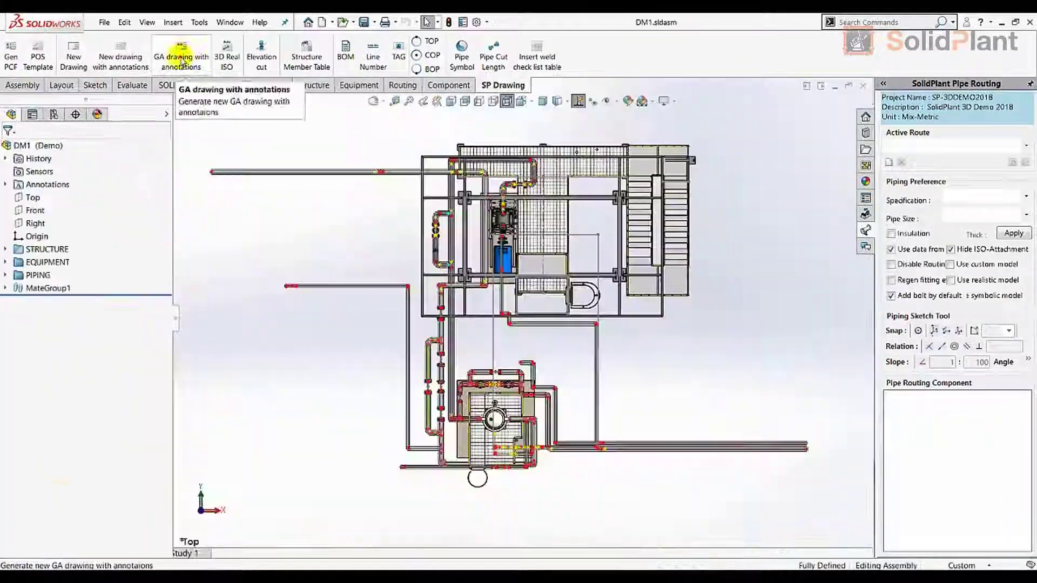
Generate the annotated top-view GA drawing of DM1 on an A1 sheet and pan across its labels.
left_click(182, 60)
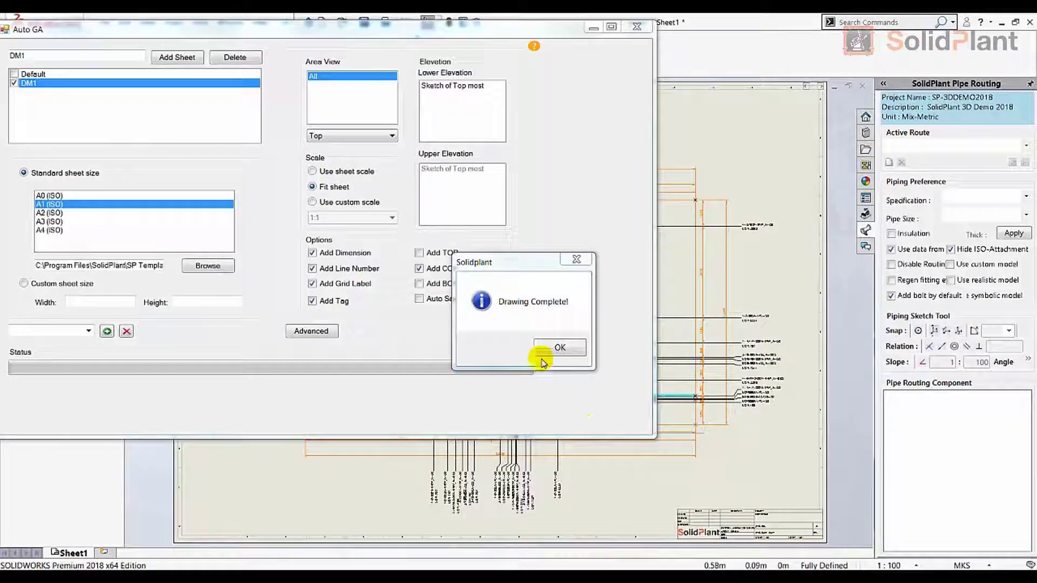
left_click(543, 351)
left_click(590, 18)
scroll(432, 288, "down", 5)
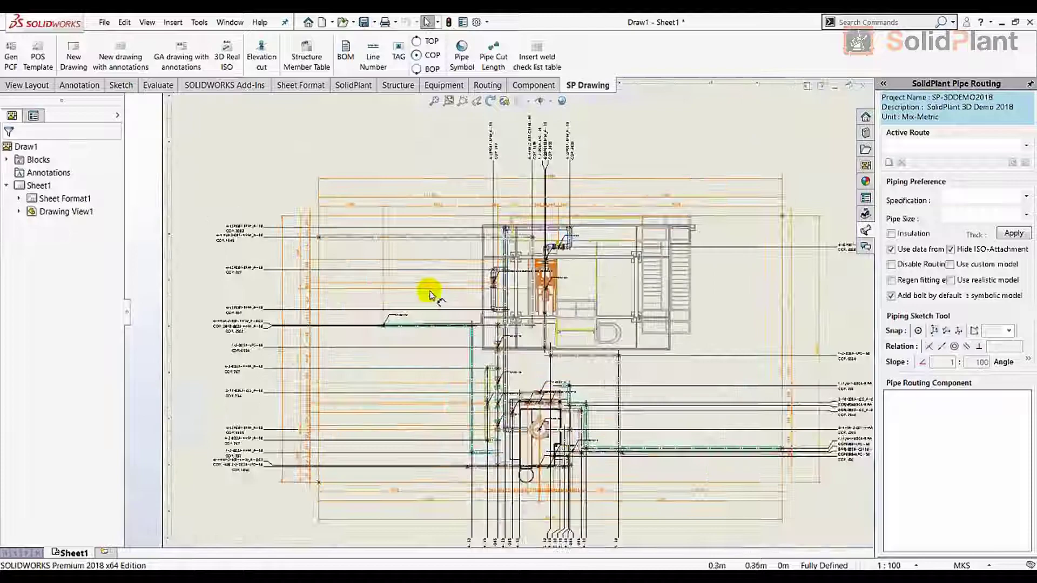
mouse_move(548, 295)
middle_mouse_down()
mouse_move(539, 282)
mouse_move(504, 382)
mouse_move(463, 255)
mouse_move(357, 368)
middle_mouse_up()
scroll(462, 330, "up", 8)
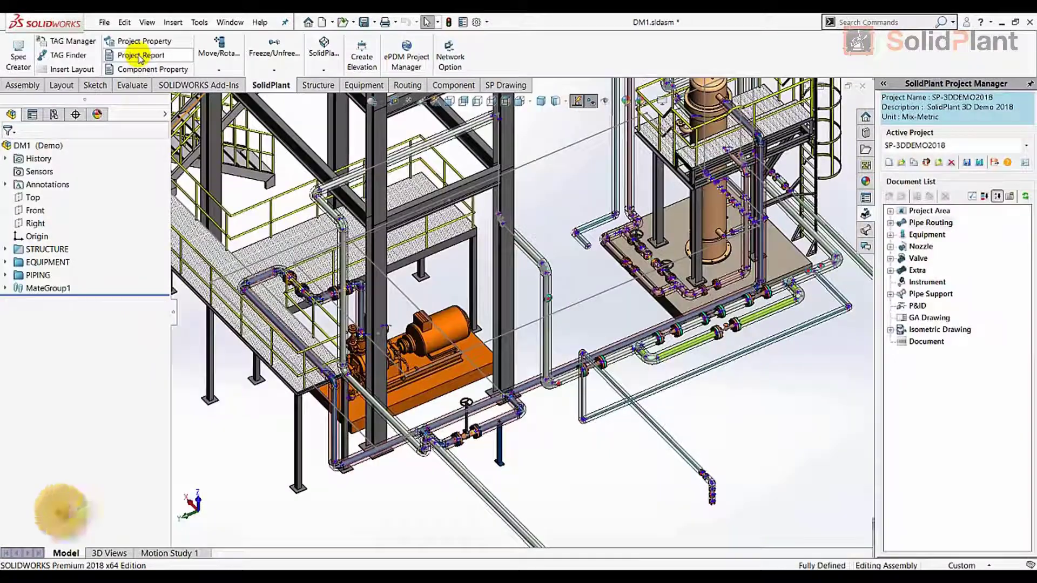
Export the DM1 project BOM with both equipment and piping items to Excel as bom.xls.
left_click(135, 55)
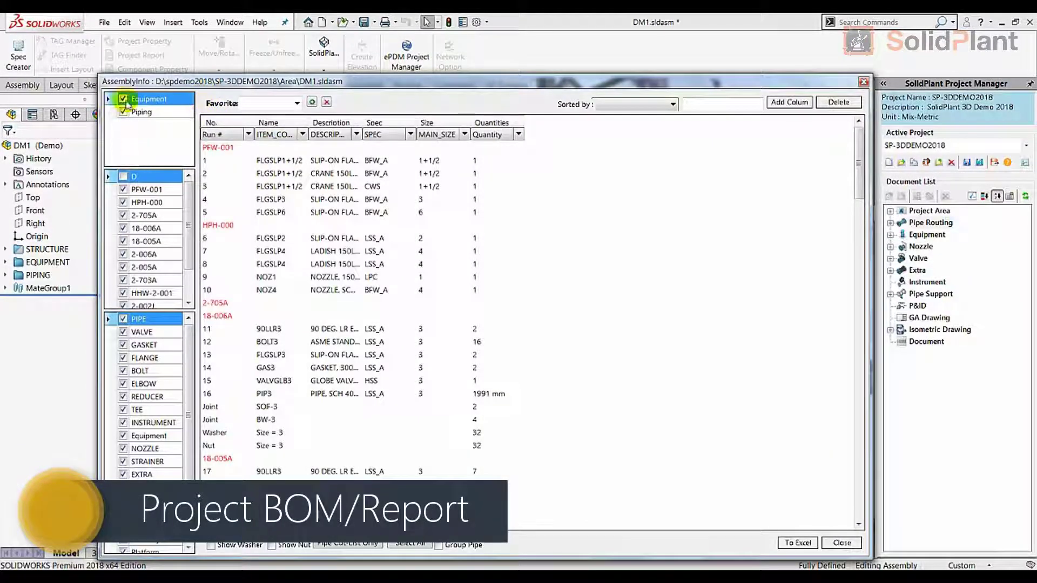
left_click(124, 99)
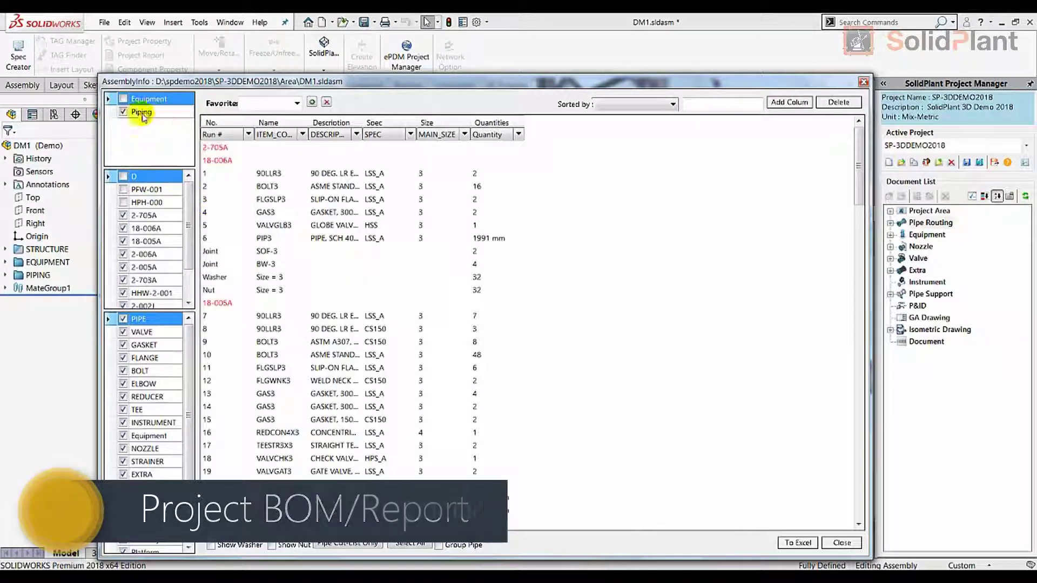
left_click(123, 113)
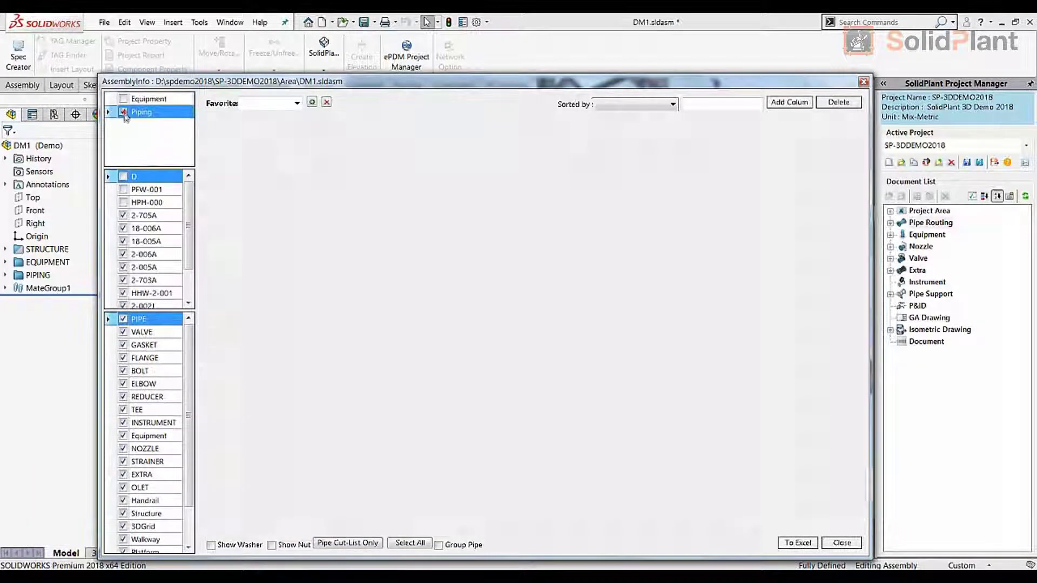
left_click(124, 99)
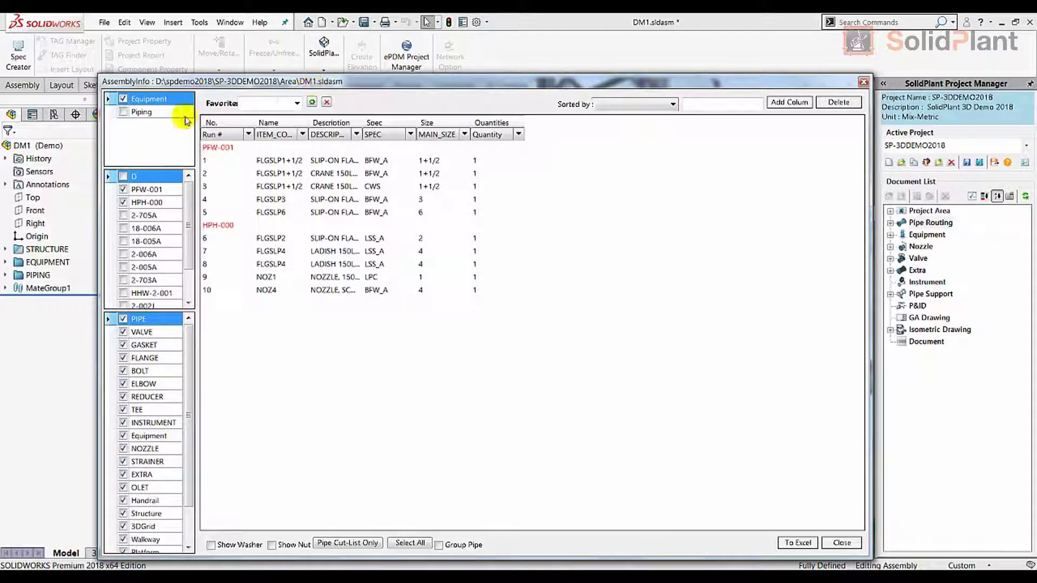
left_click(124, 113)
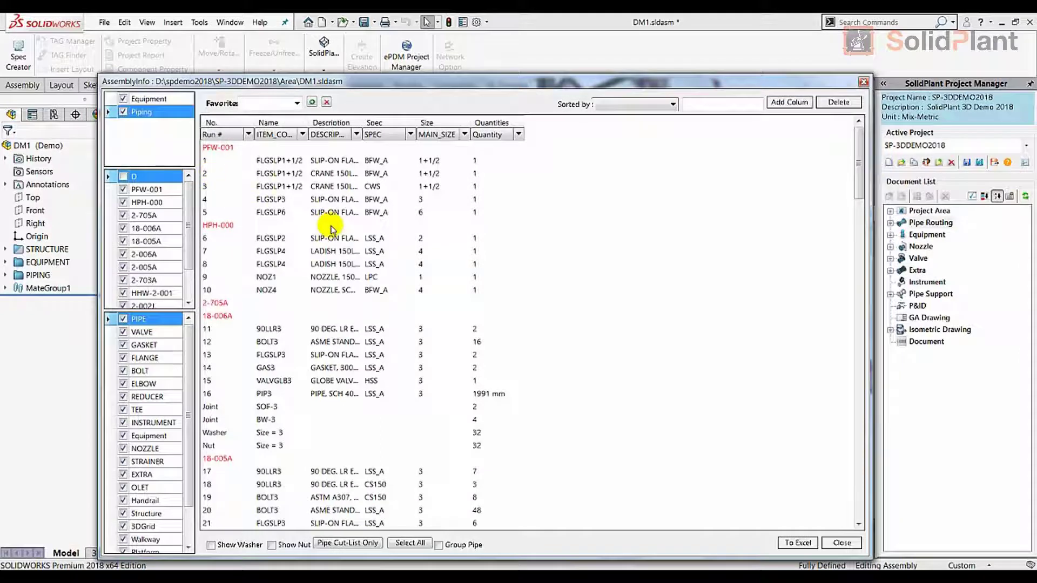
left_click(320, 544)
left_click(792, 542)
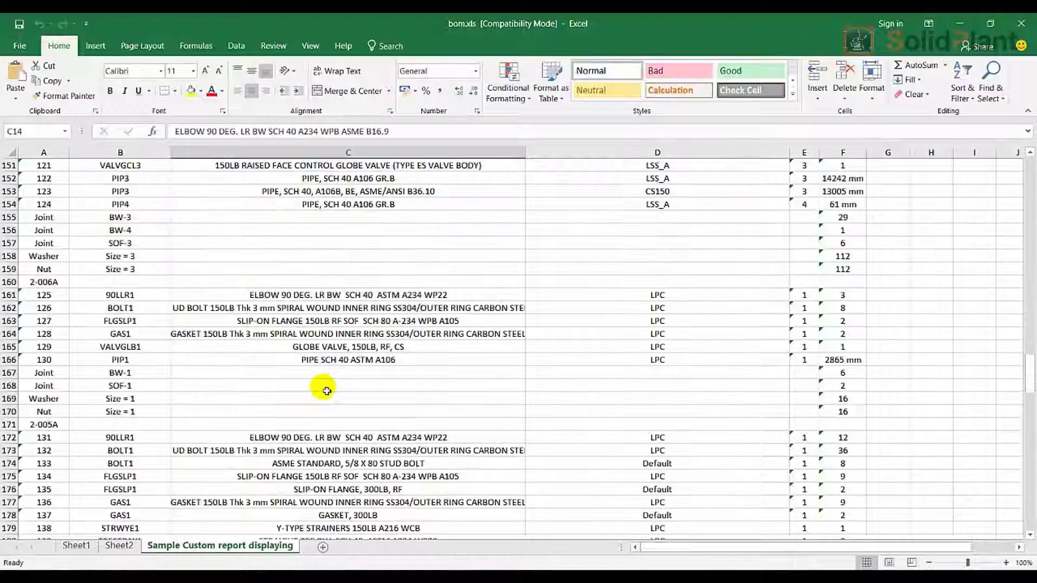
scroll(327, 391, "down", 19)
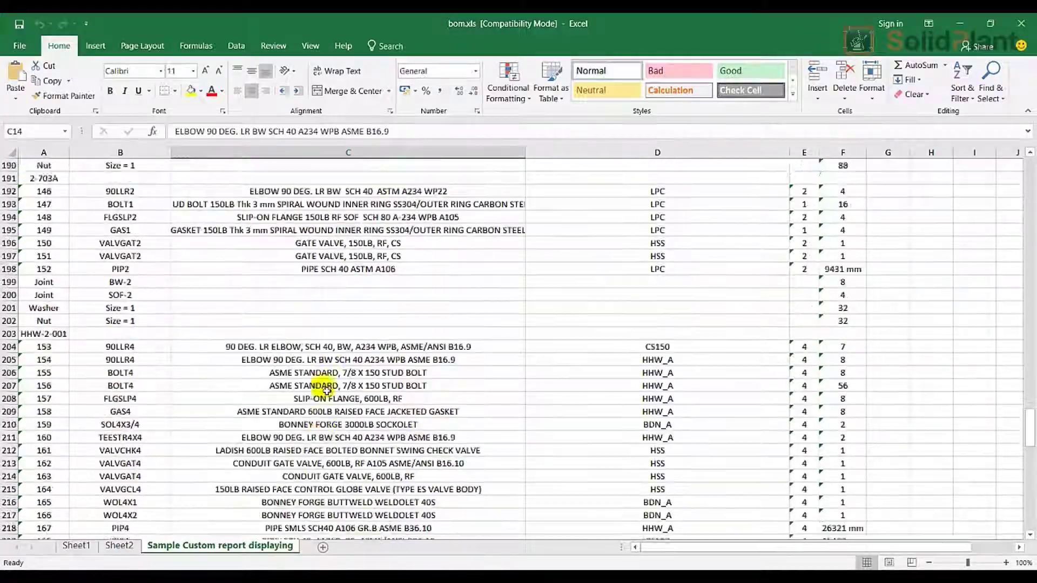